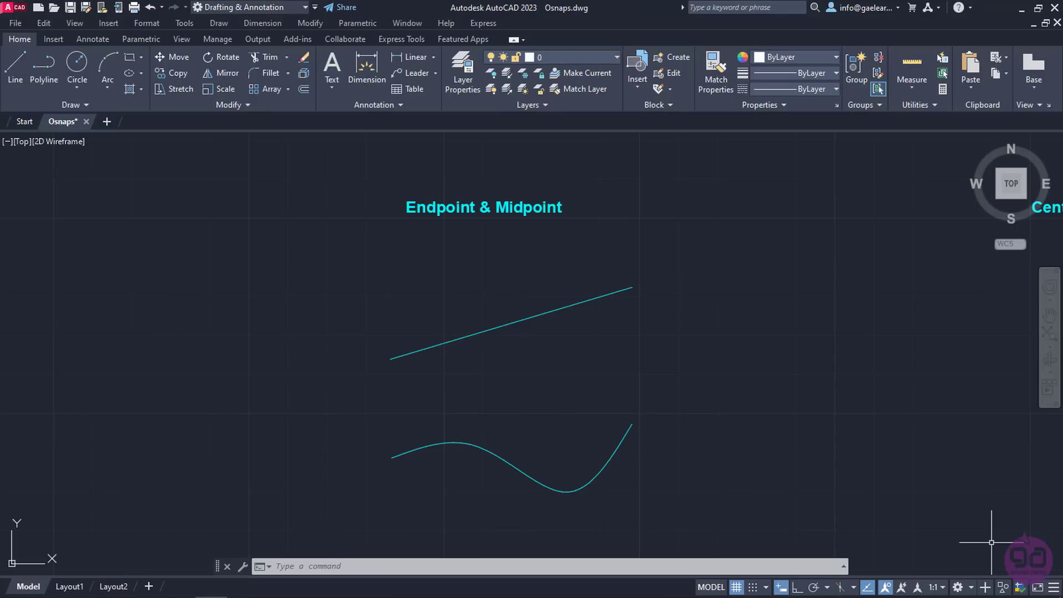
# Add the 2D Object Snap toggle to the status bar and open its list of snap modes.
pyautogui.click(1052, 588)
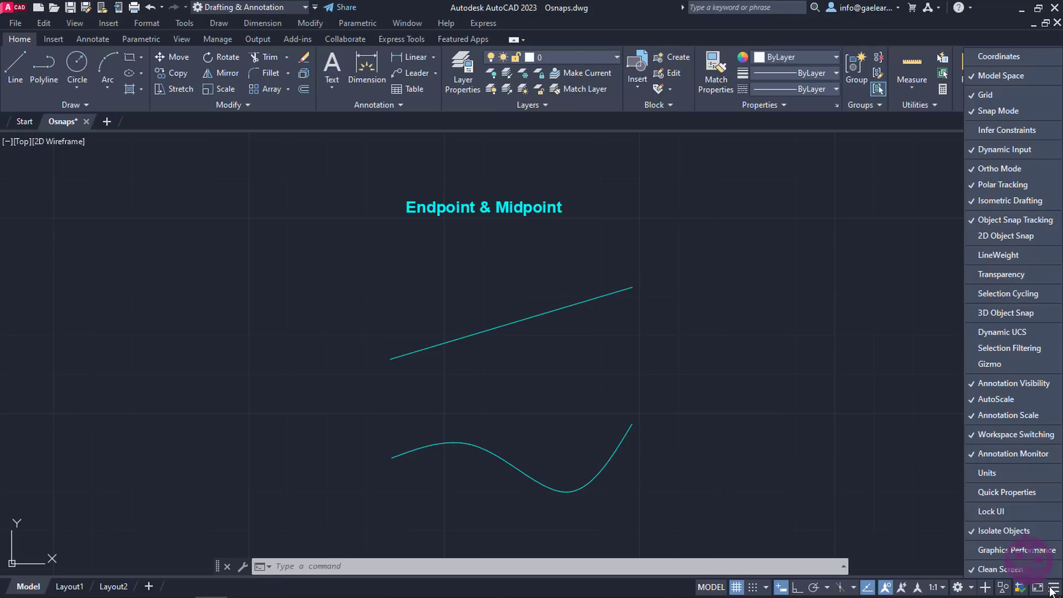
pyautogui.click(1006, 236)
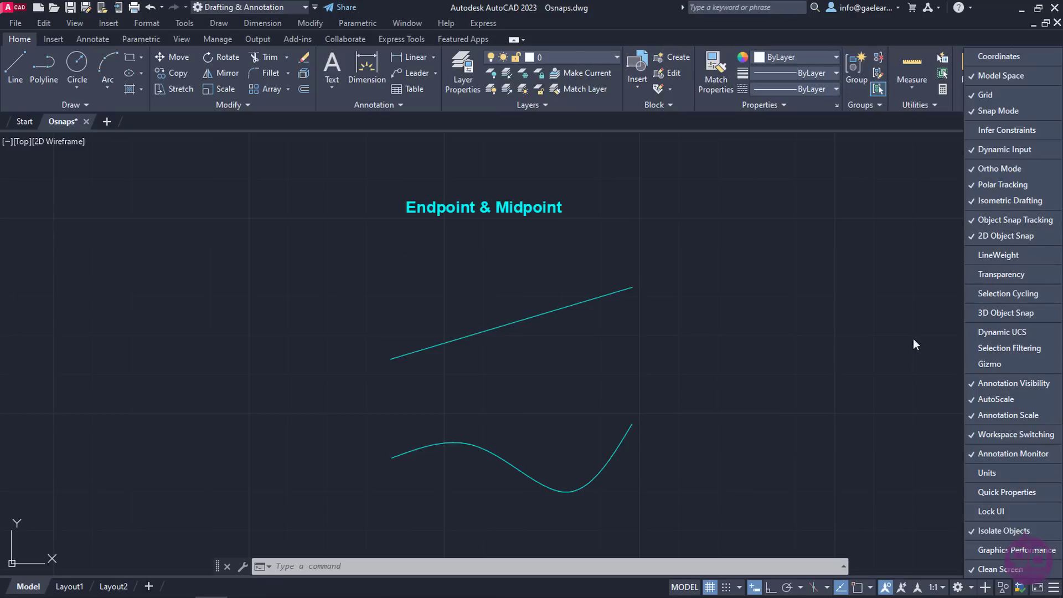
pyautogui.click(862, 591)
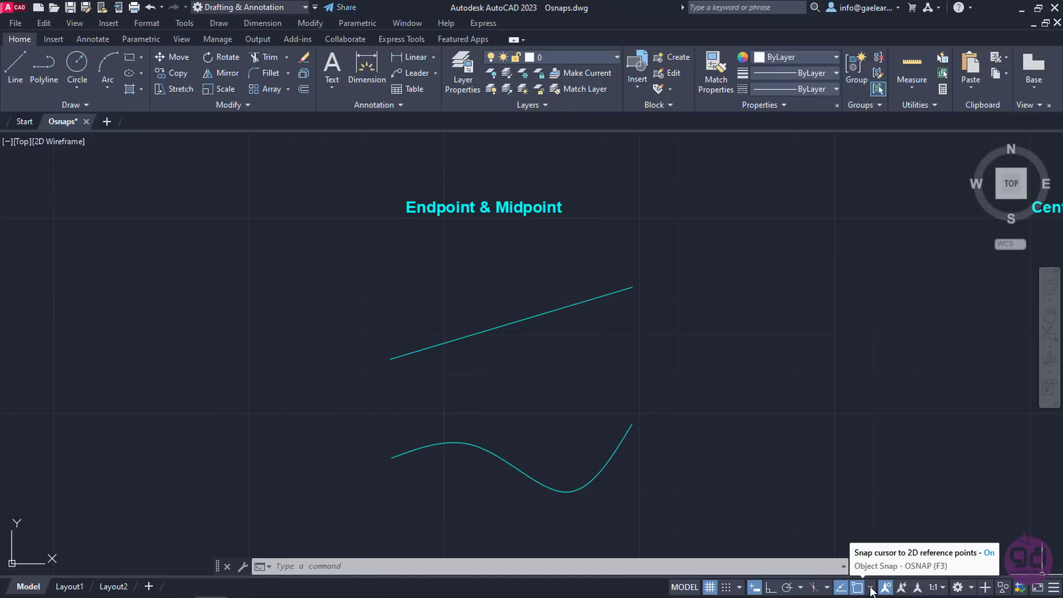
pyautogui.click(871, 588)
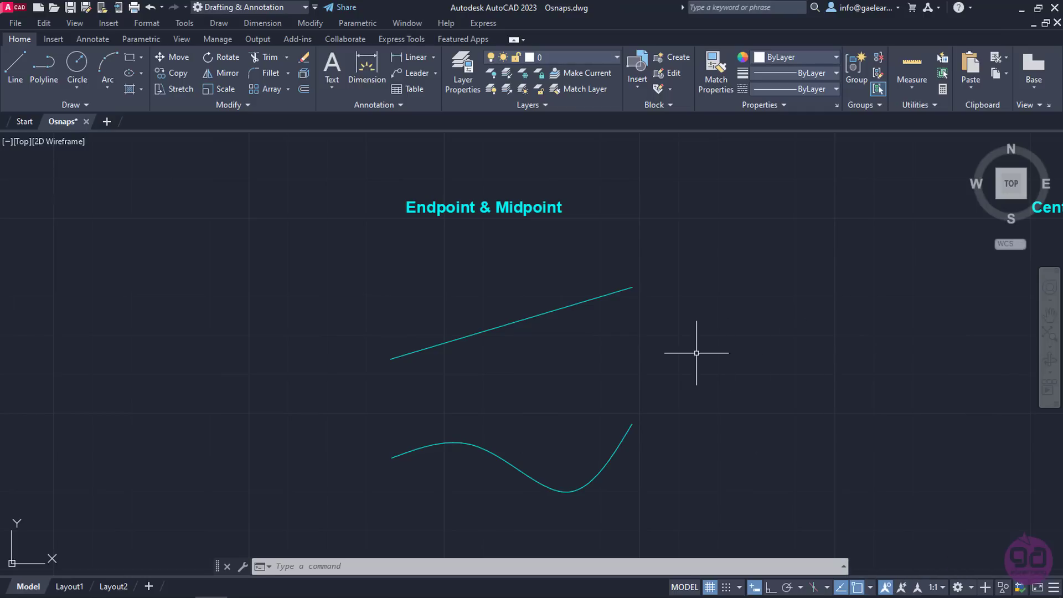
# Draw a line from the lower endpoint of the slanted line to the left endpoint of the curve below it.
pyautogui.click(15, 67)
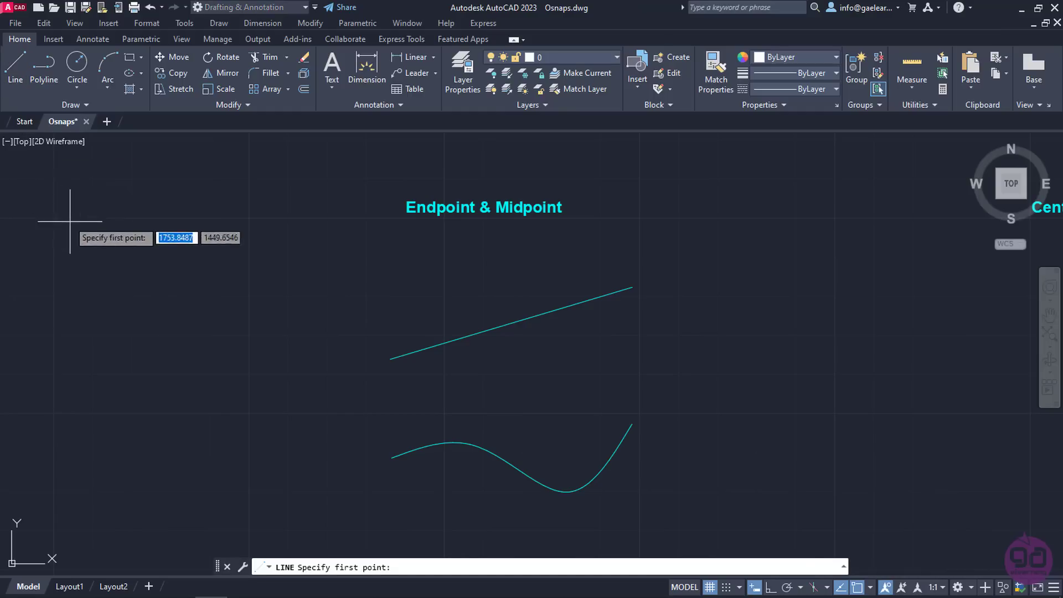
pyautogui.click(391, 359)
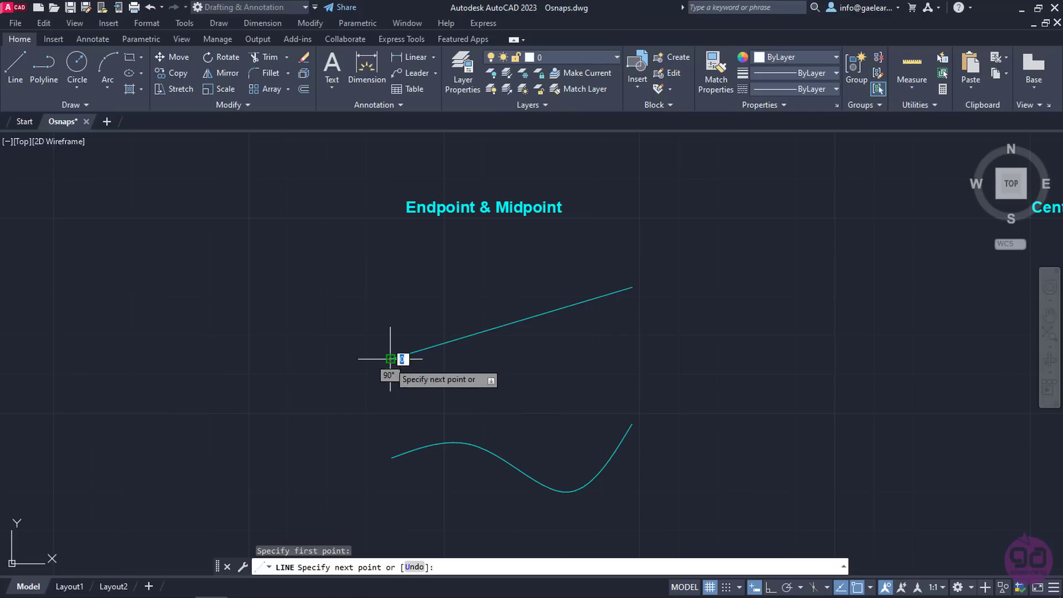
pyautogui.click(392, 457)
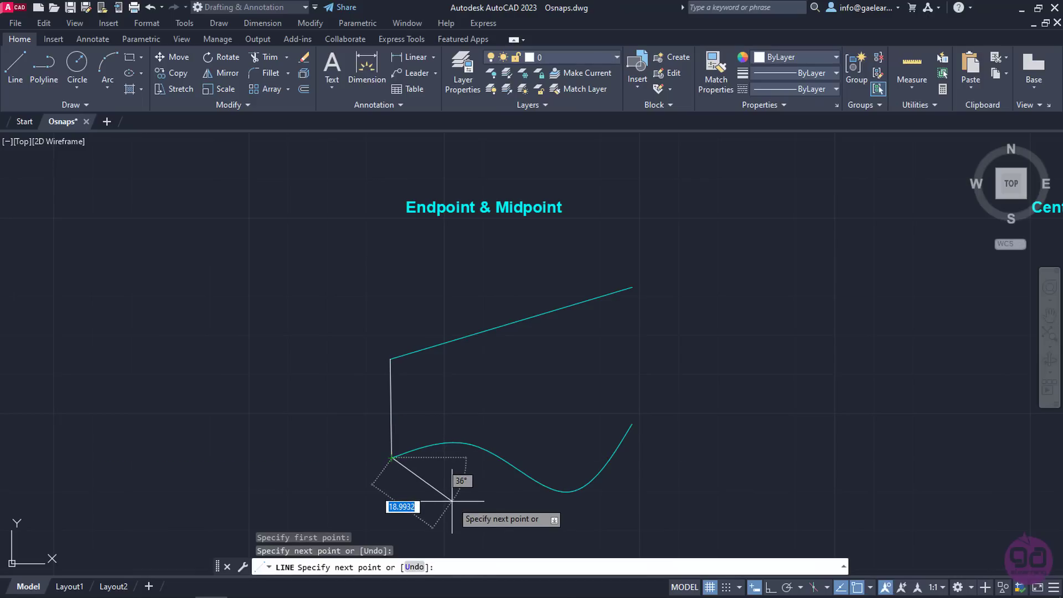
pyautogui.press('Return')
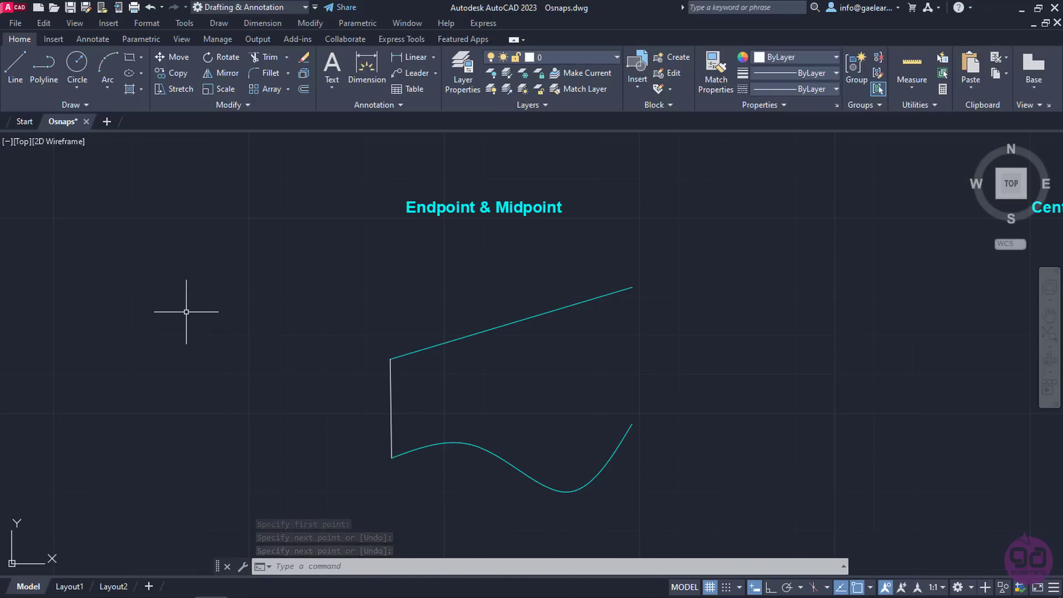
# Draw a small circle centred on the upper endpoint of the slanted line.
pyautogui.click(81, 64)
pyautogui.click(632, 287)
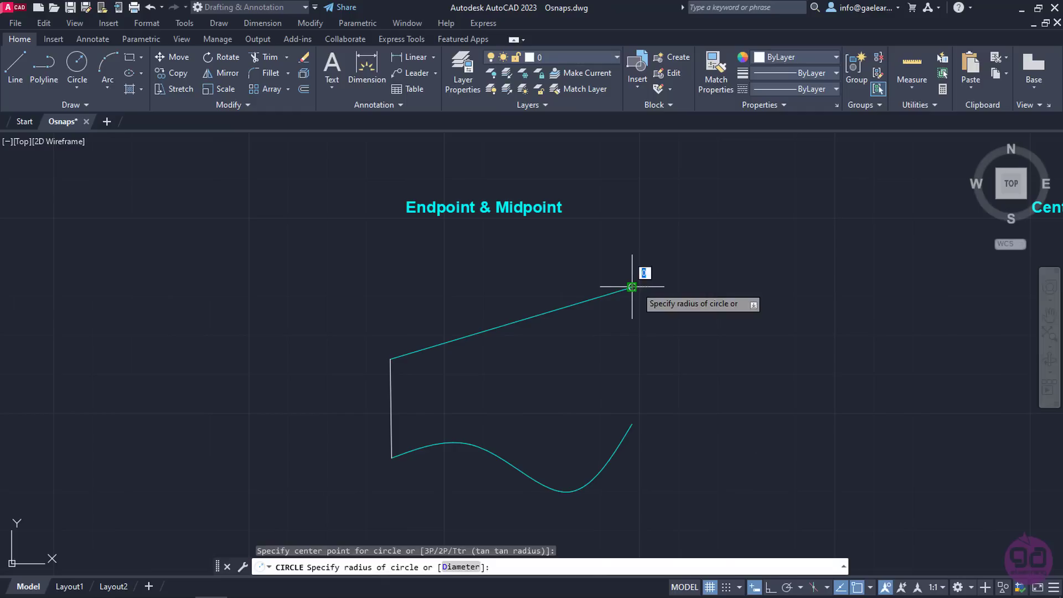
pyautogui.click(666, 287)
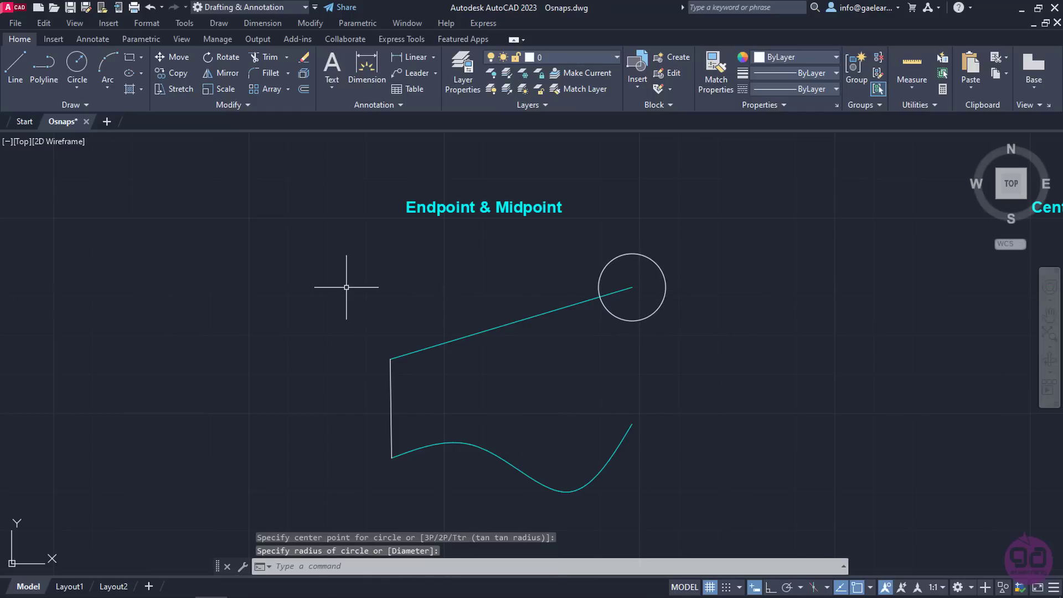
# Draw a line from the midpoint of the slanted line to the right endpoint of the curve.
pyautogui.click(15, 69)
pyautogui.click(511, 323)
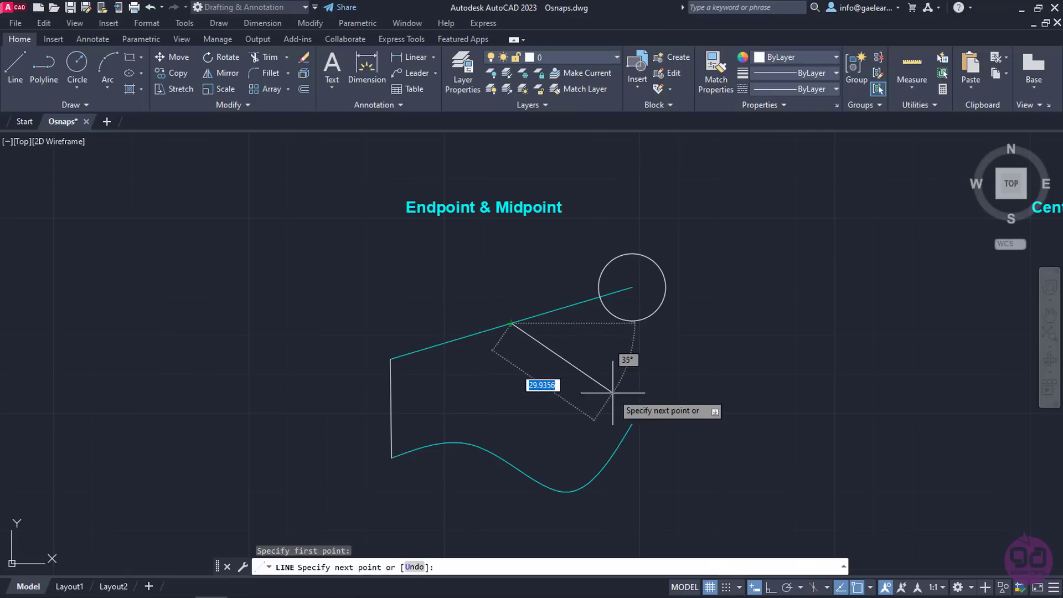
pyautogui.click(632, 424)
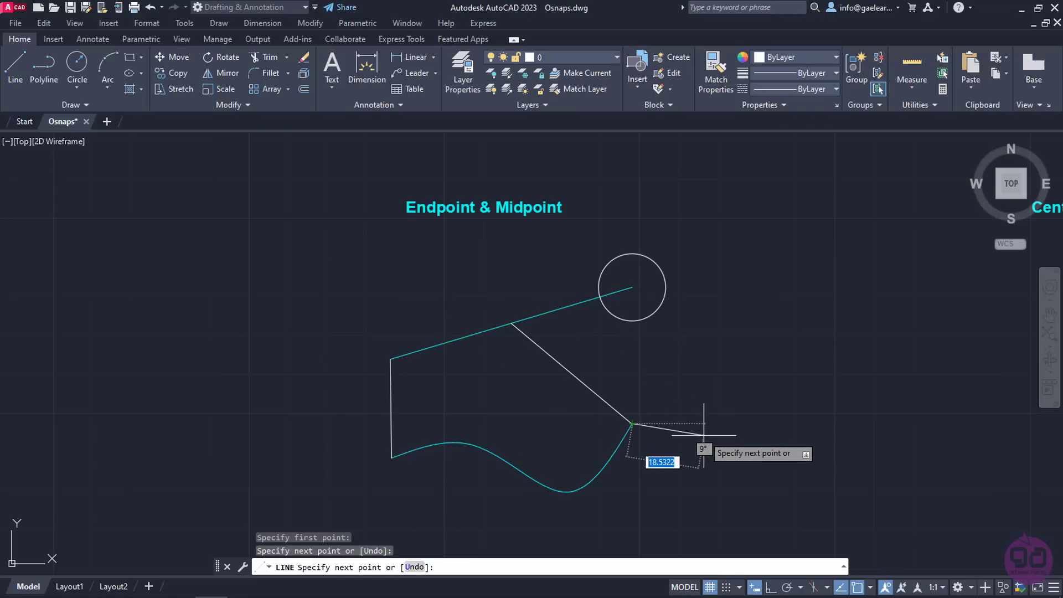
pyautogui.press('Return')
# For the Center & Quadrant example, turn off the Endpoint and Midpoint snaps and enable Center and Quadrant.
pyautogui.moveTo(807, 399); pyautogui.dragTo(150, 408, button='middle')
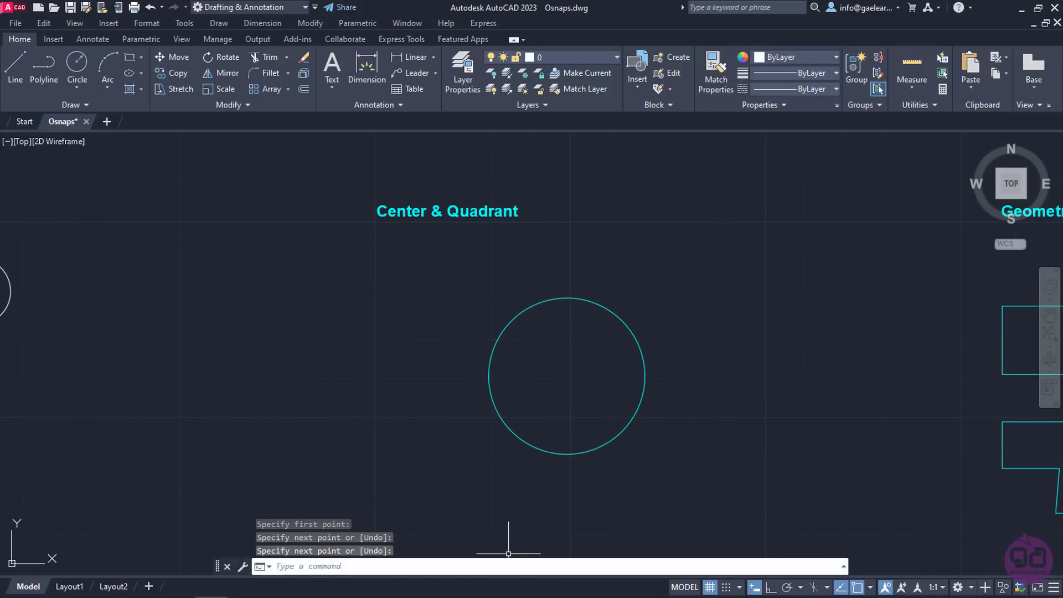
pyautogui.moveTo(858, 566); pyautogui.dragTo(864, 570, button='middle')
pyautogui.click(871, 588)
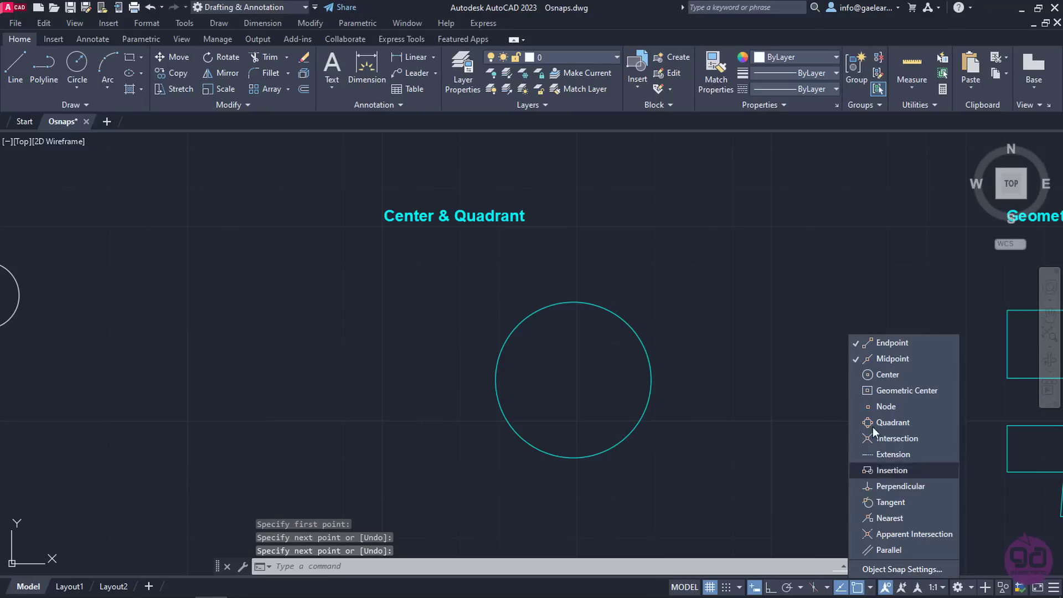
pyautogui.click(885, 359)
pyautogui.click(886, 343)
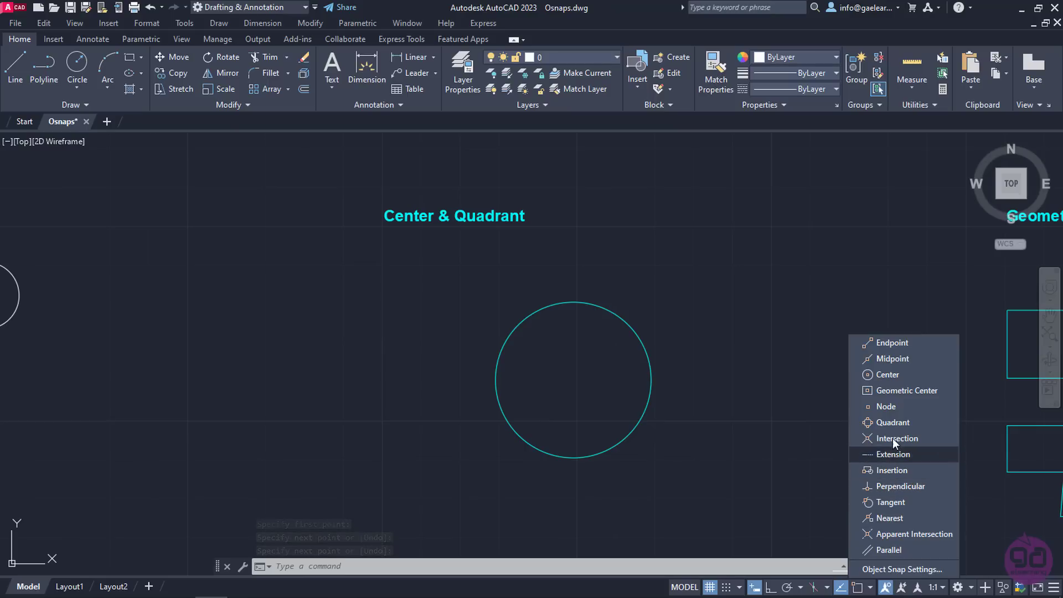
pyautogui.click(890, 375)
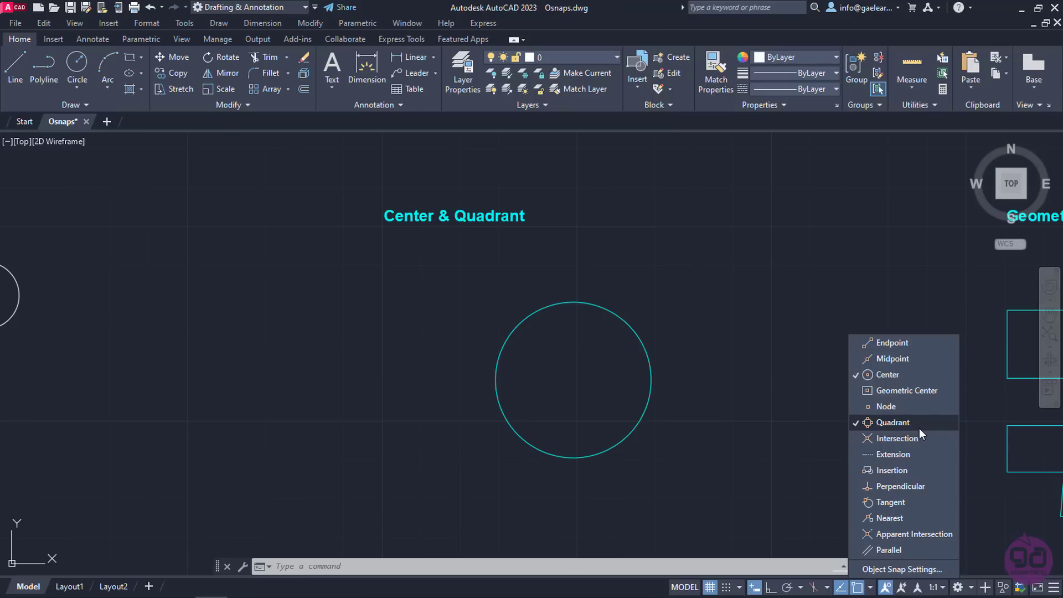
pyautogui.click(826, 426)
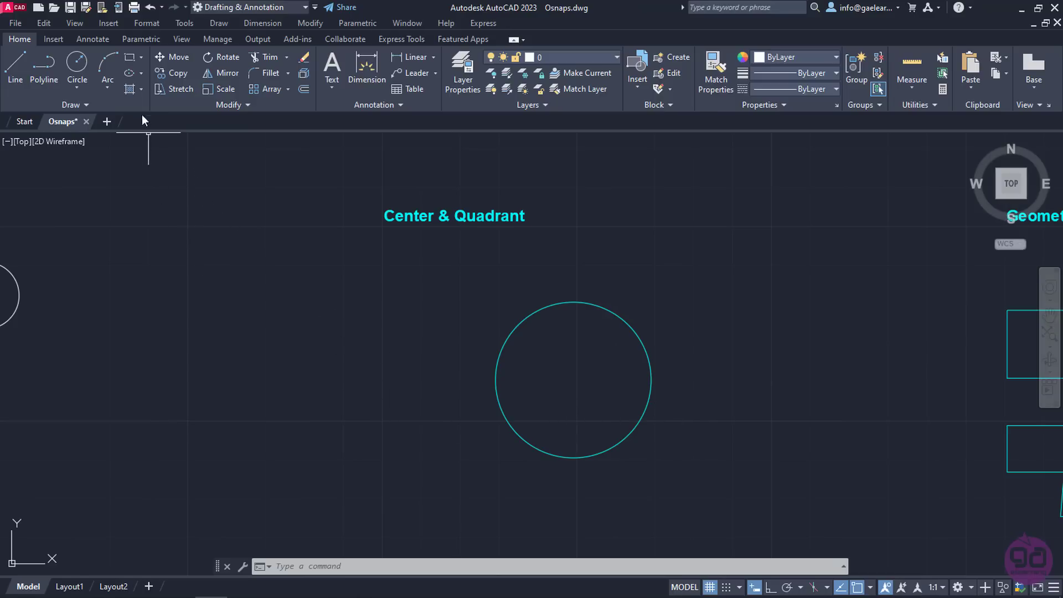
# Draw a wide horizontal ellipse centred on the circle's center, with a vertical half-axis of about 12.9 units.
pyautogui.click(129, 75)
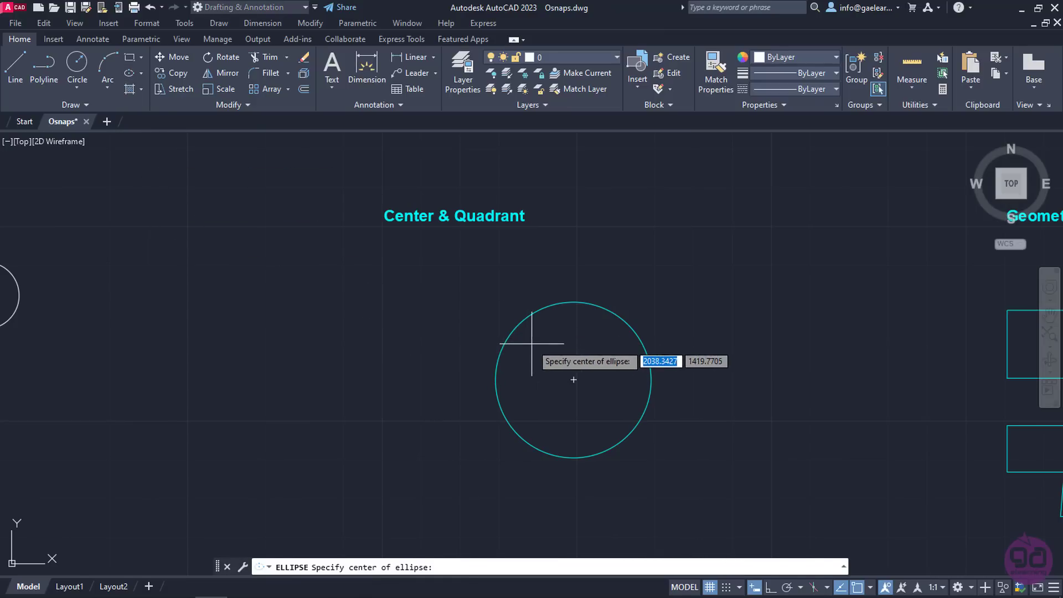
pyautogui.click(574, 380)
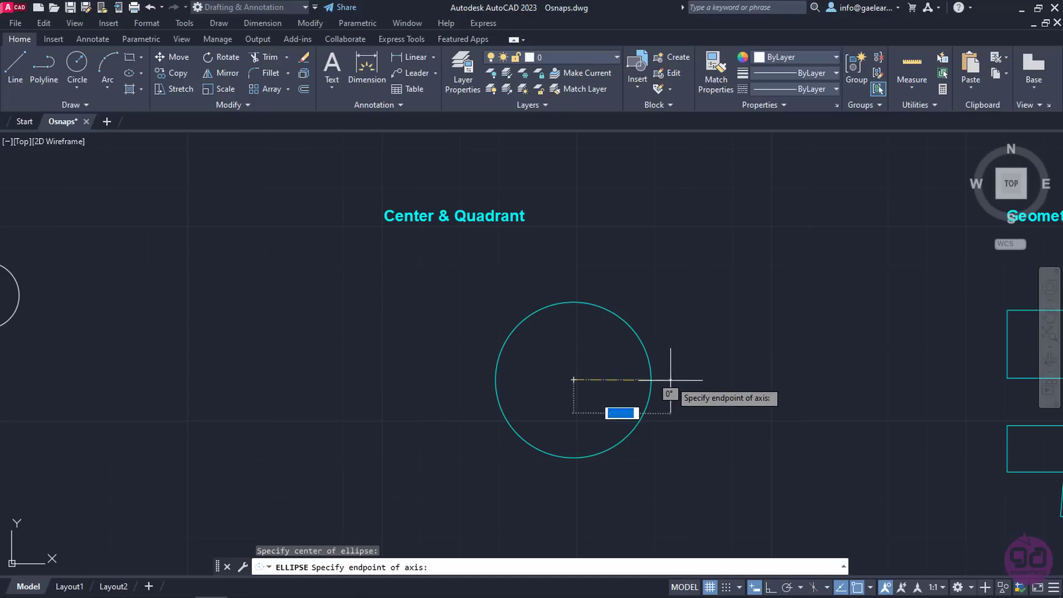
pyautogui.click(713, 380)
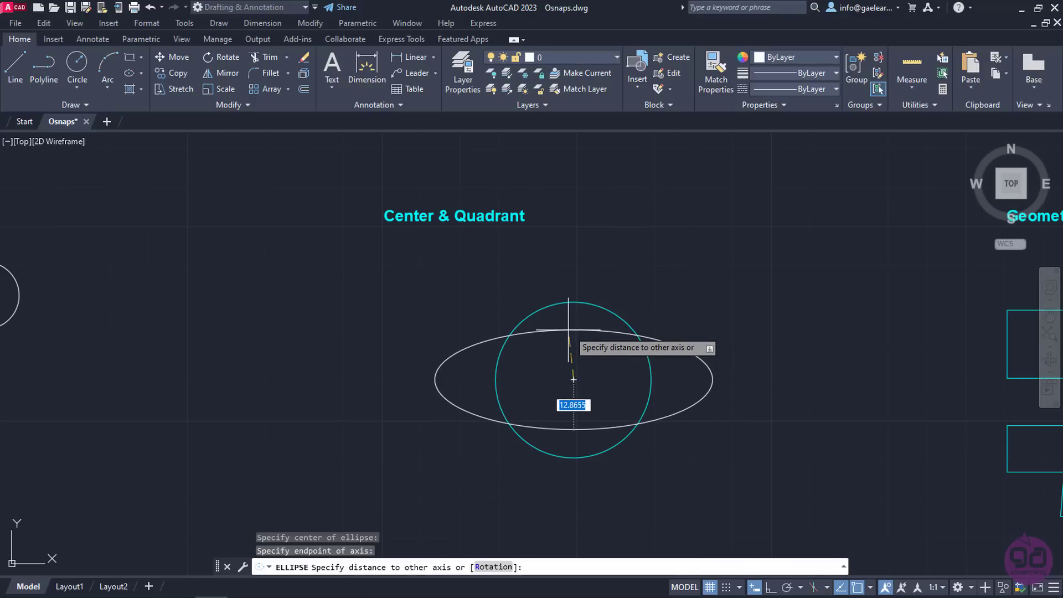
pyautogui.click(568, 330)
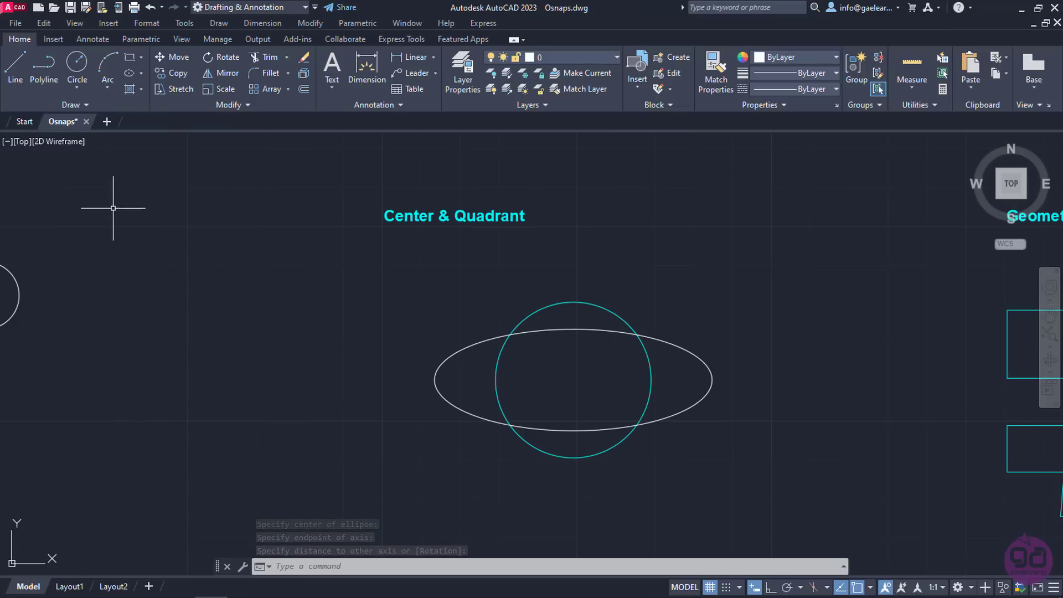
# Draw a diamond-shaped polyline through the circle's four quadrant points, starting and ending at the top quadrant.
pyautogui.click(39, 75)
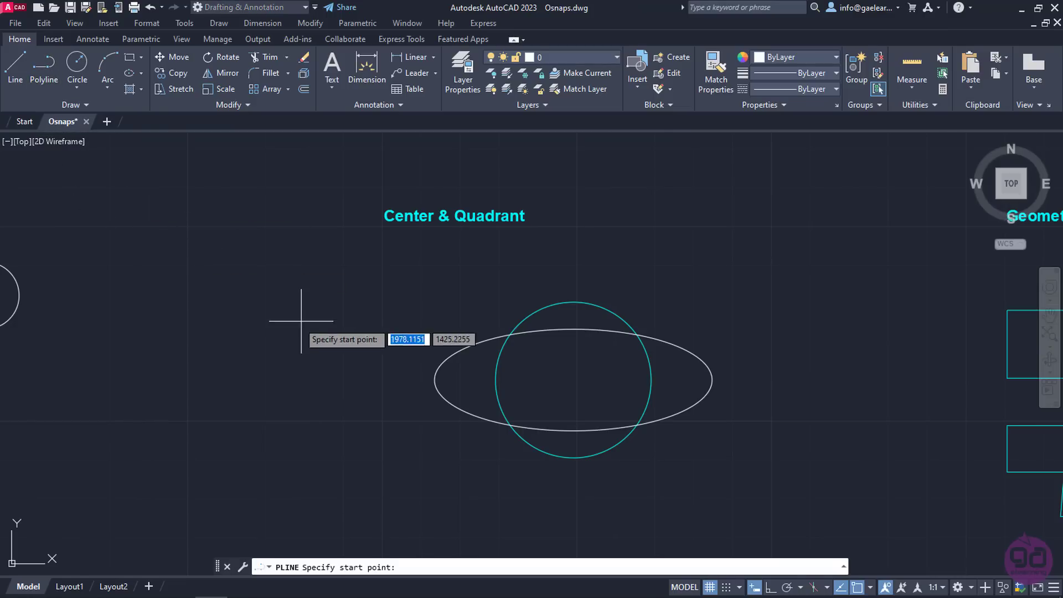
pyautogui.click(574, 302)
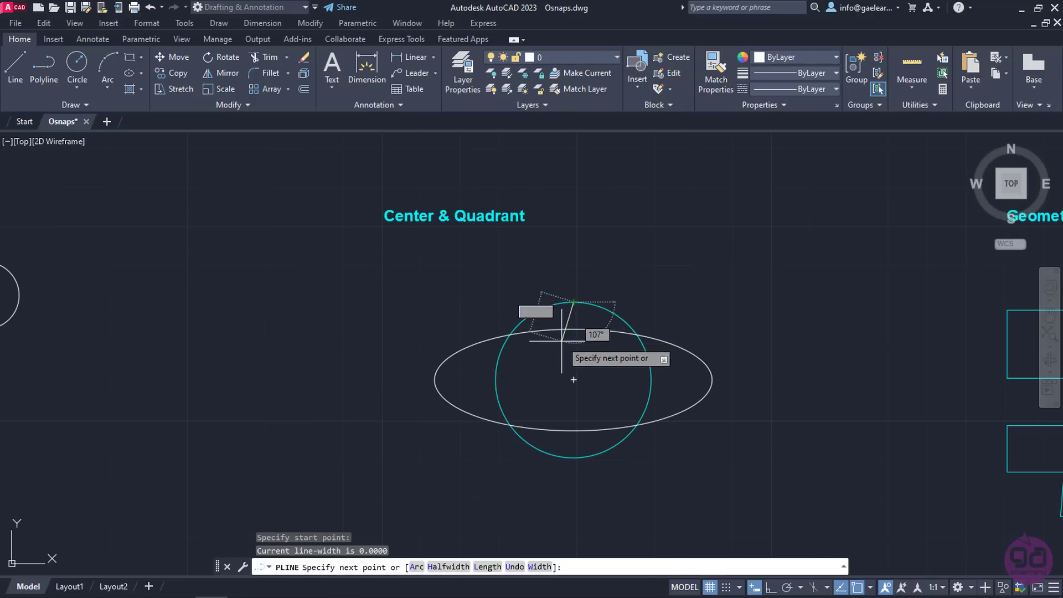
pyautogui.click(496, 380)
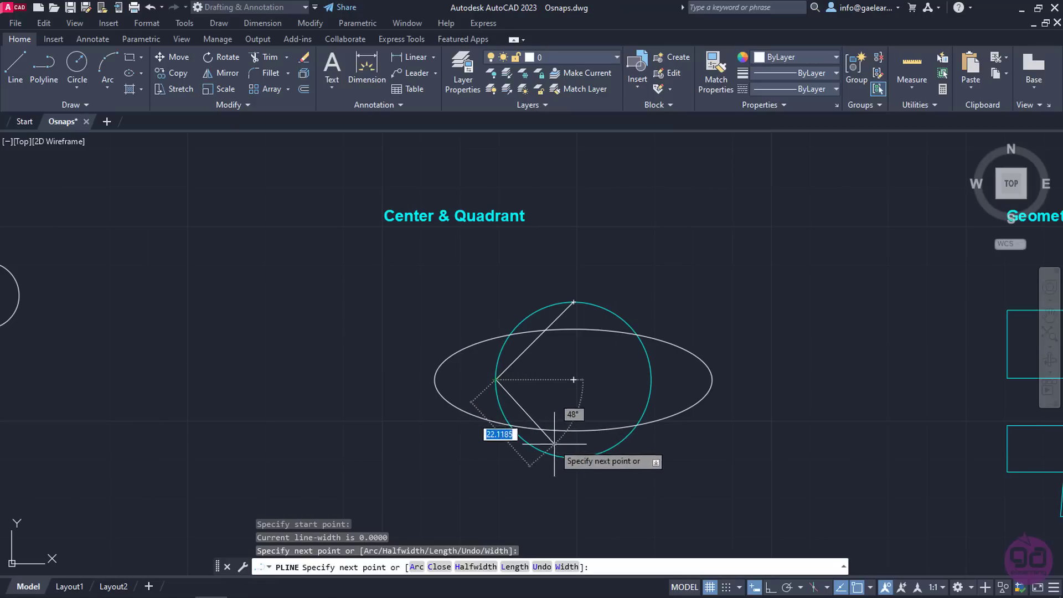
pyautogui.click(574, 458)
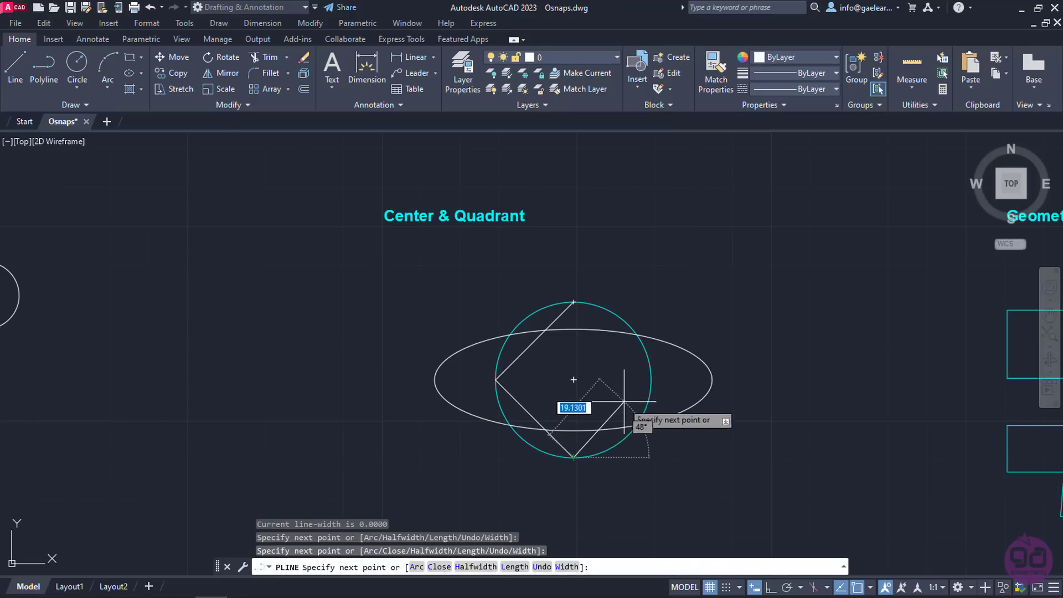
pyautogui.click(651, 380)
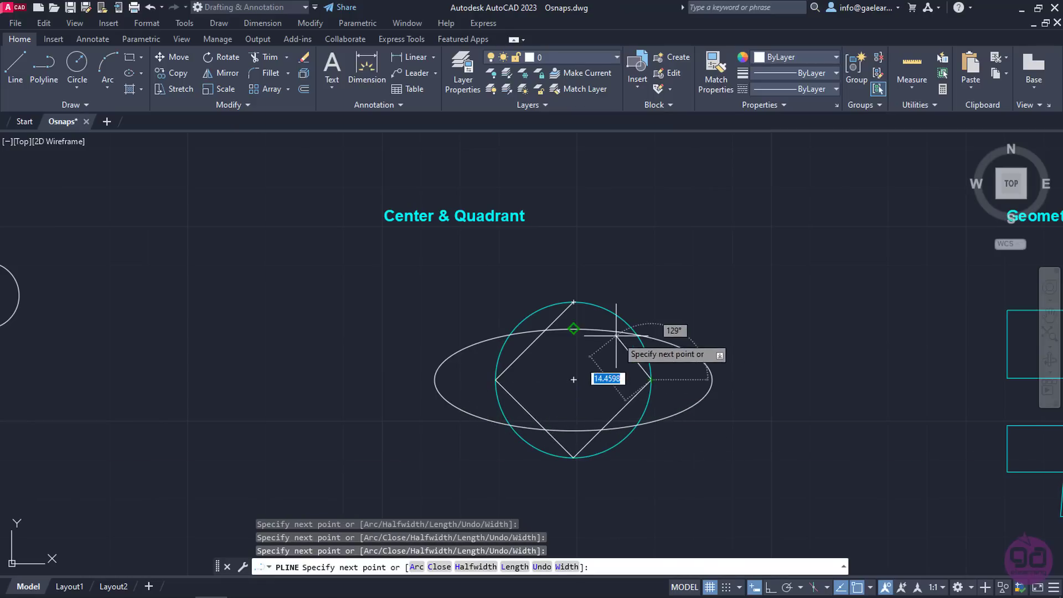
pyautogui.click(573, 303)
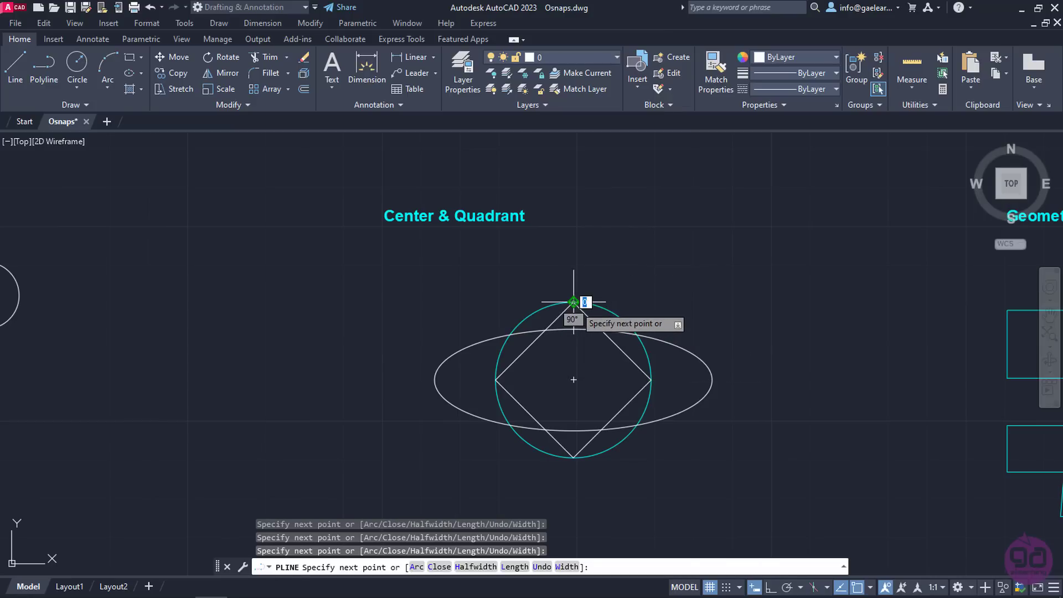
pyautogui.press('Return')
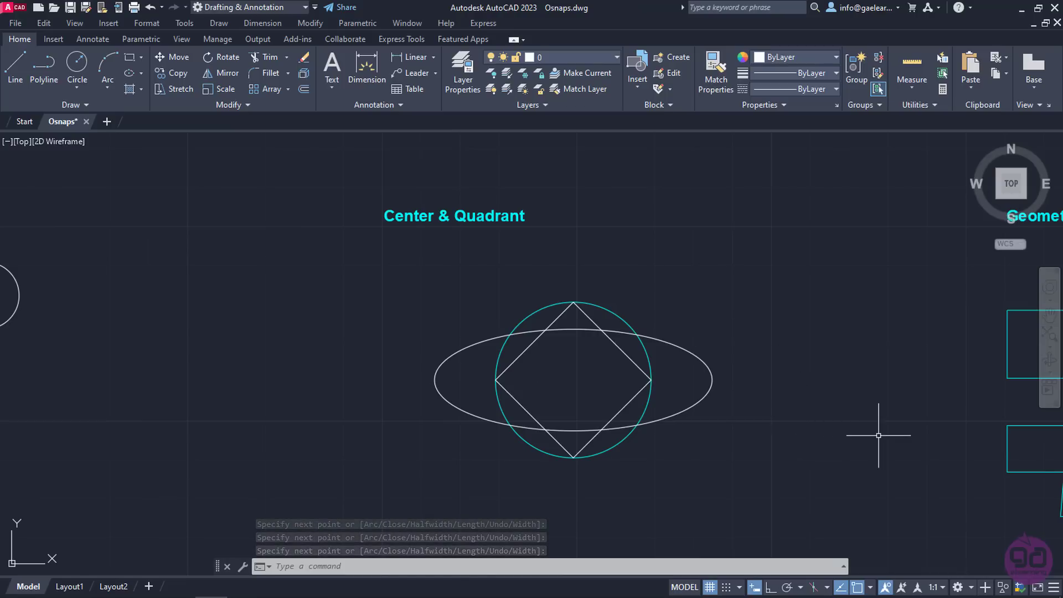
# For the Geometric Center example, turn off the Center and Quadrant snaps and enable Geometric Center.
pyautogui.moveTo(894, 428); pyautogui.dragTo(352, 406, button='middle')
pyautogui.moveTo(764, 466)
pyautogui.mouseDown(button='middle')
pyautogui.moveTo(681, 461)
pyautogui.moveTo(709, 459)
pyautogui.mouseUp(button='middle')
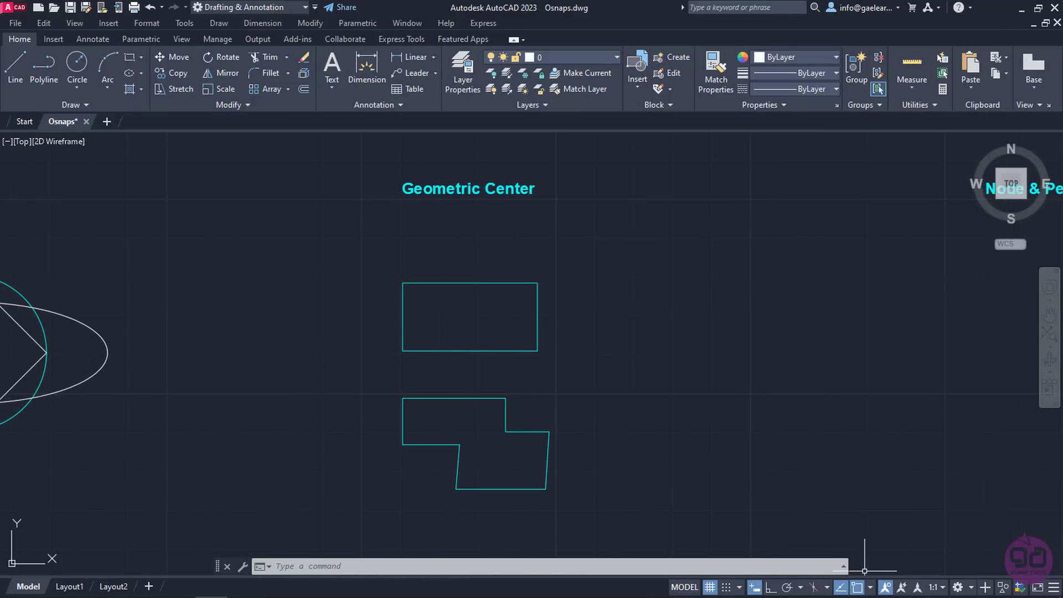
pyautogui.click(871, 587)
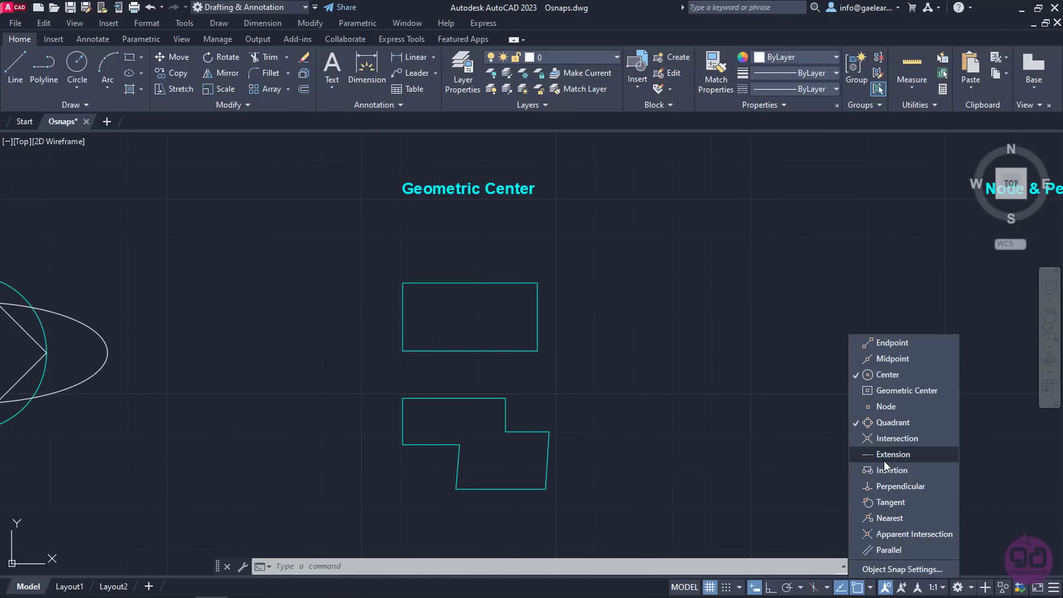
pyautogui.click(883, 377)
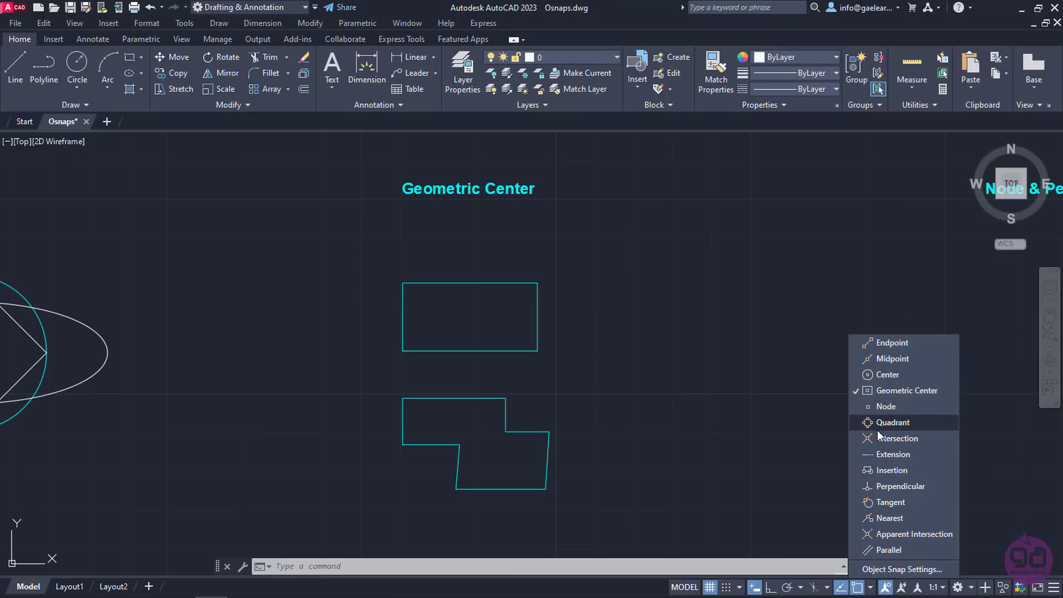
pyautogui.click(828, 417)
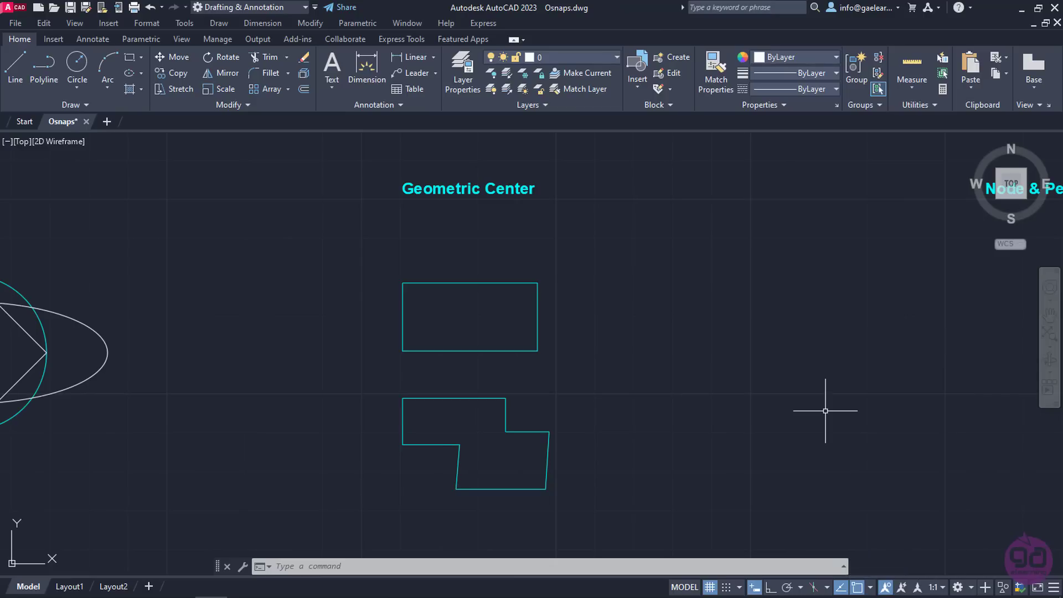
# Place a point at the geometric center of the rectangle using the Multiple Points tool.
pyautogui.click(75, 105)
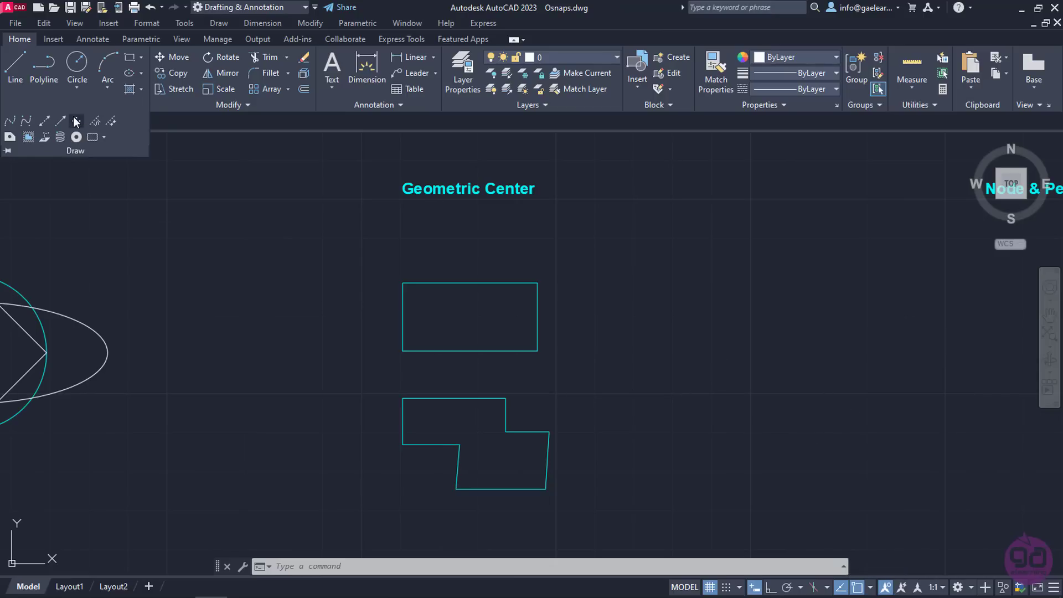
pyautogui.click(76, 122)
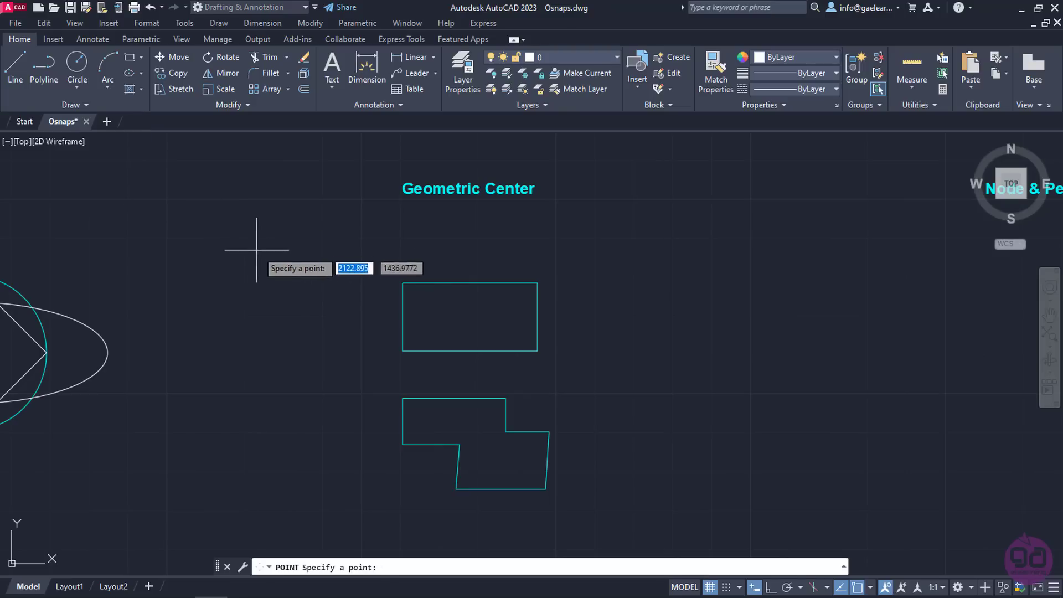
pyautogui.click(405, 319)
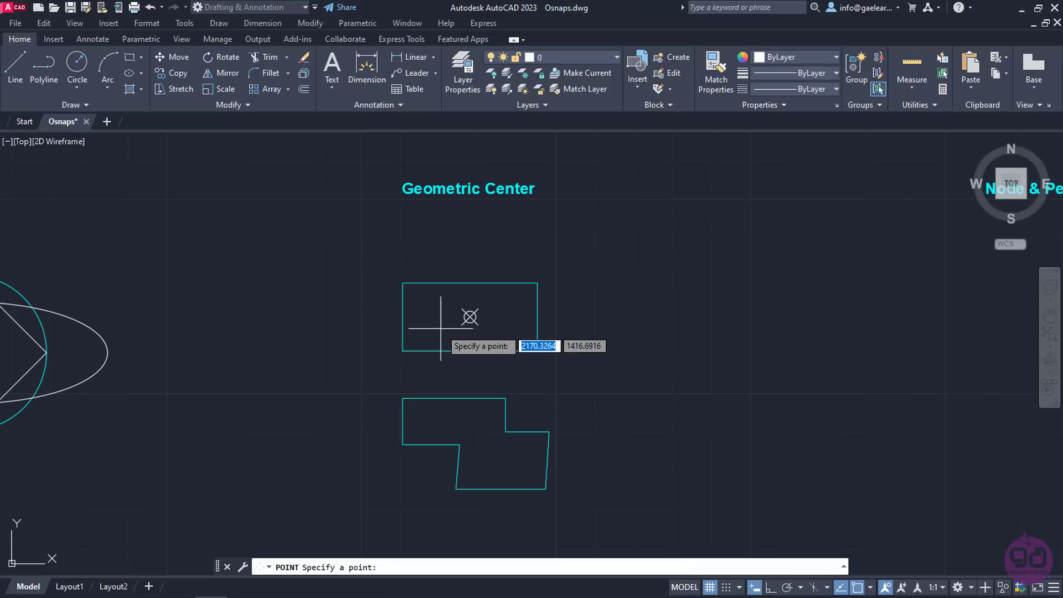
# Place a second point at the geometric center of the irregular closed polyline below the rectangle, ending the point command.
pyautogui.click(478, 440)
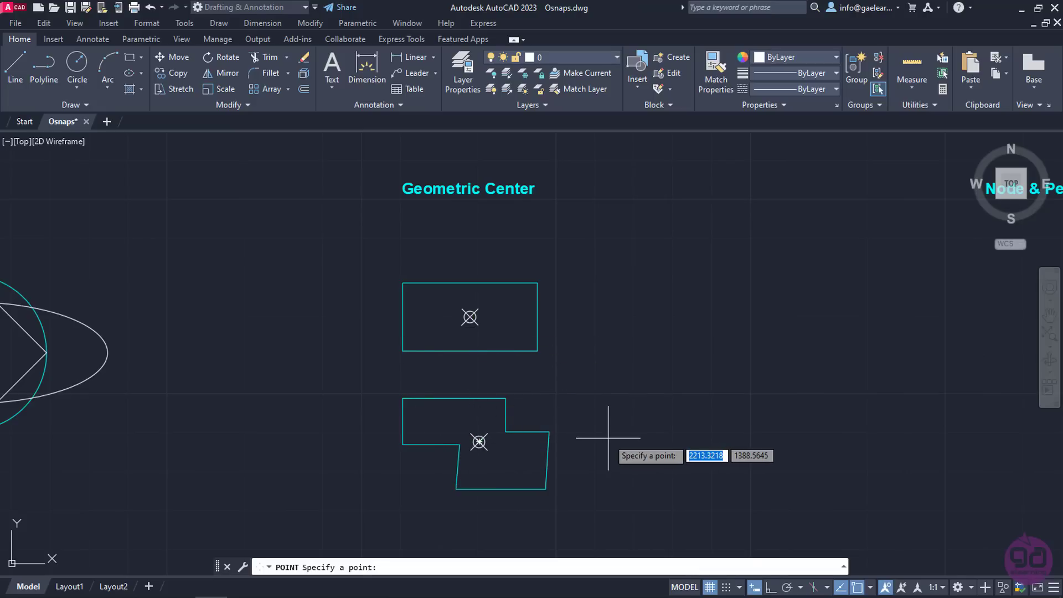
pyautogui.press('Escape')
# For the Node & Perpendicular example, enable the Node and Perpendicular snaps and turn off Geometric Center.
pyautogui.moveTo(791, 416); pyautogui.dragTo(209, 408, button='middle')
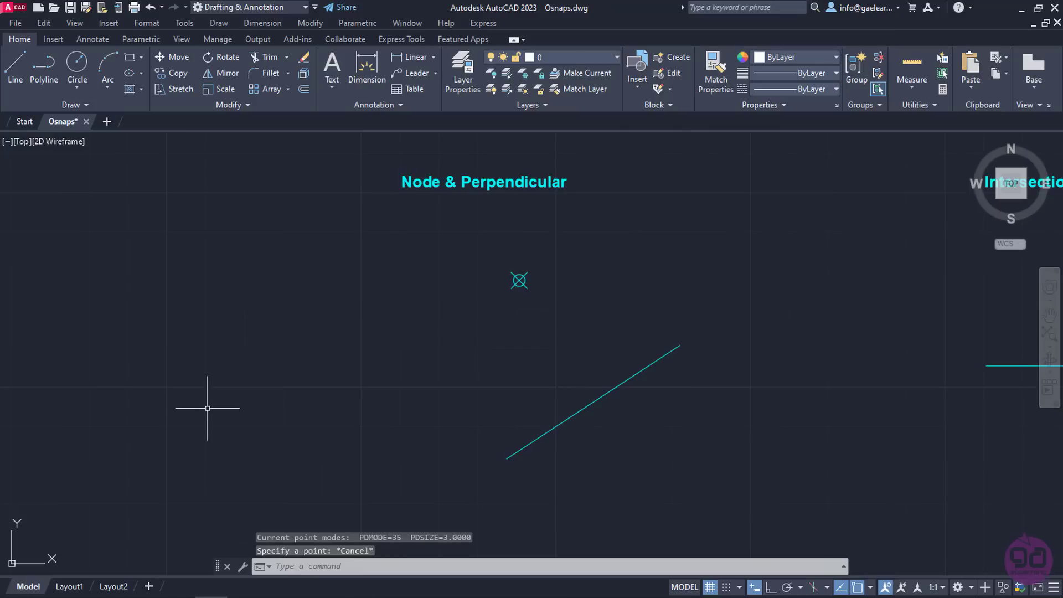
pyautogui.click(869, 587)
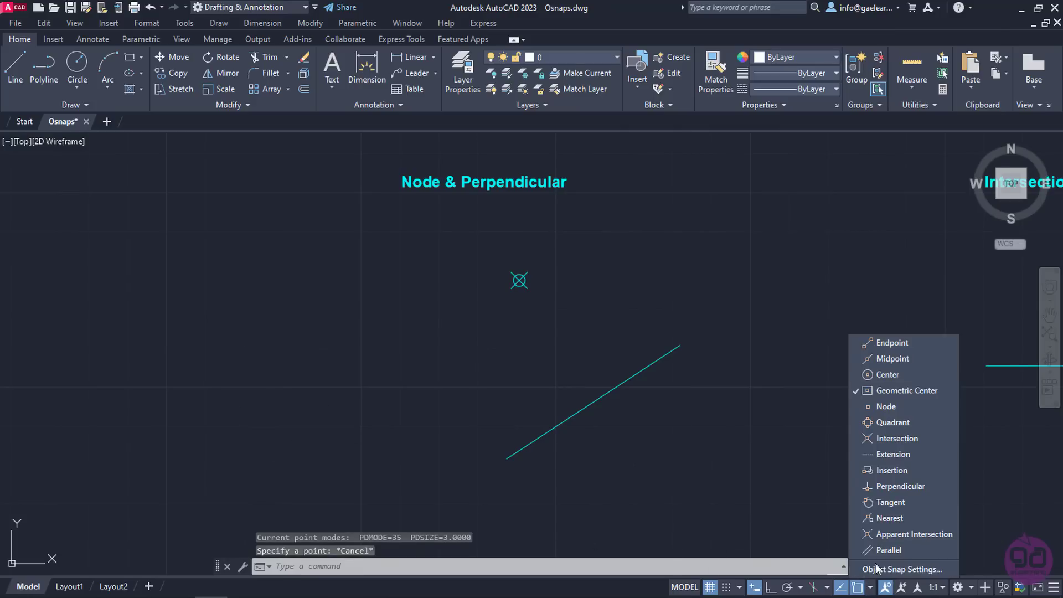
pyautogui.click(883, 407)
pyautogui.click(882, 394)
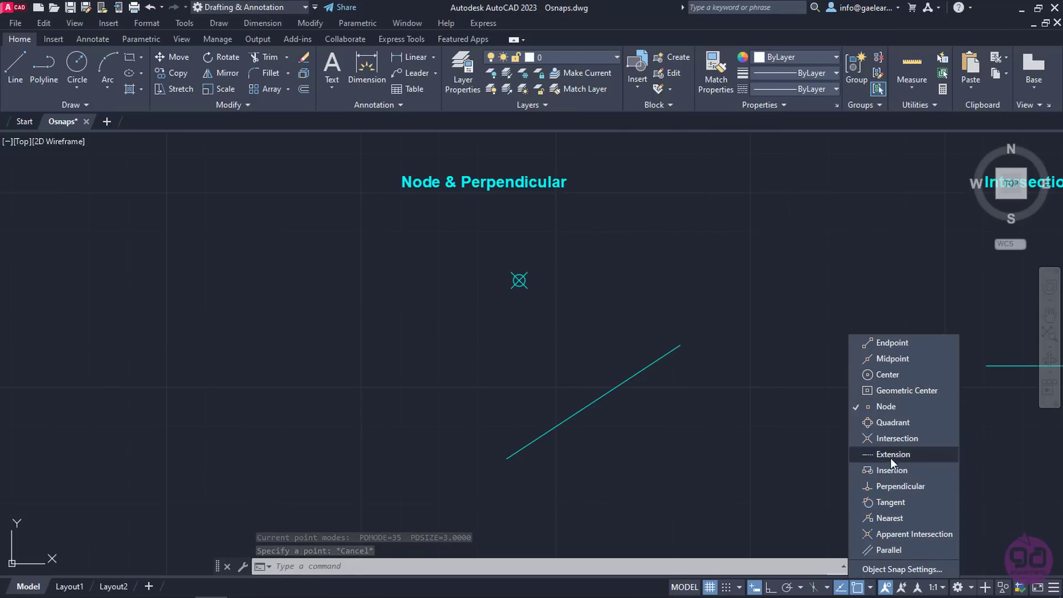
pyautogui.click(892, 486)
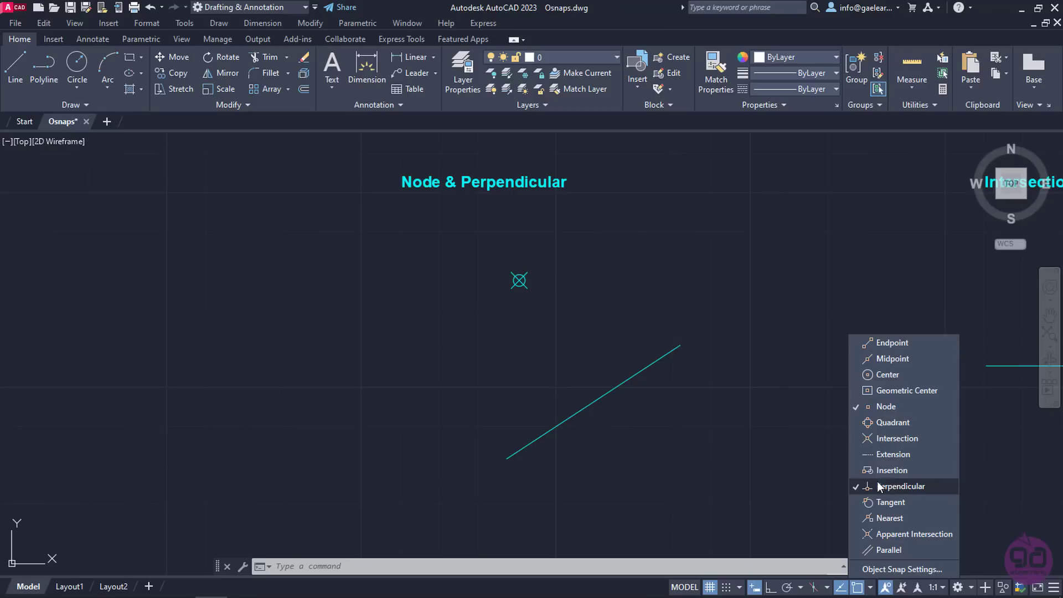
pyautogui.click(774, 459)
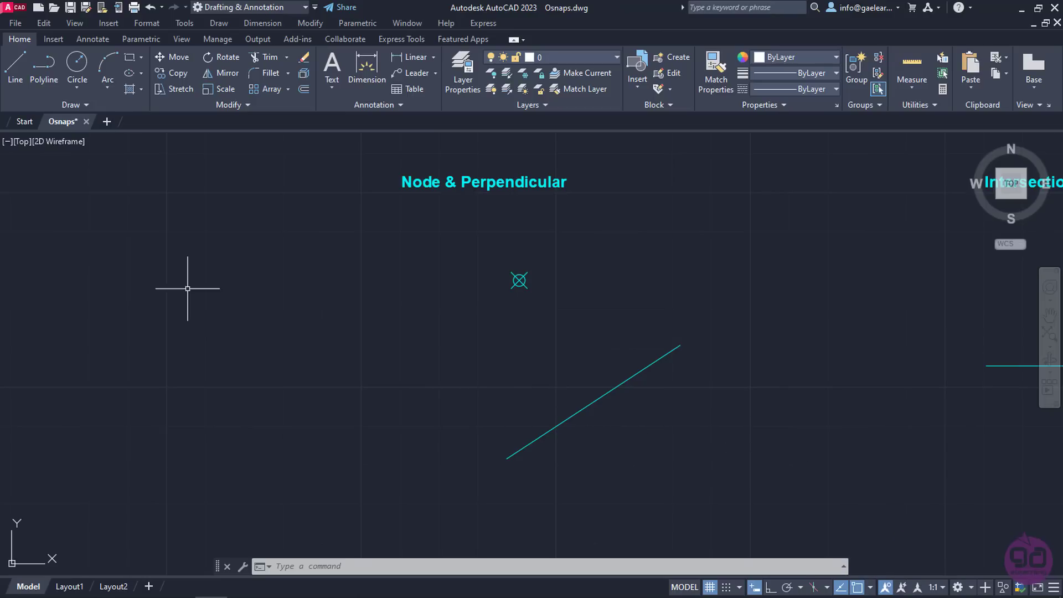
# Draw a single line from the point's node perpendicular to the slanted line below it.
pyautogui.click(22, 72)
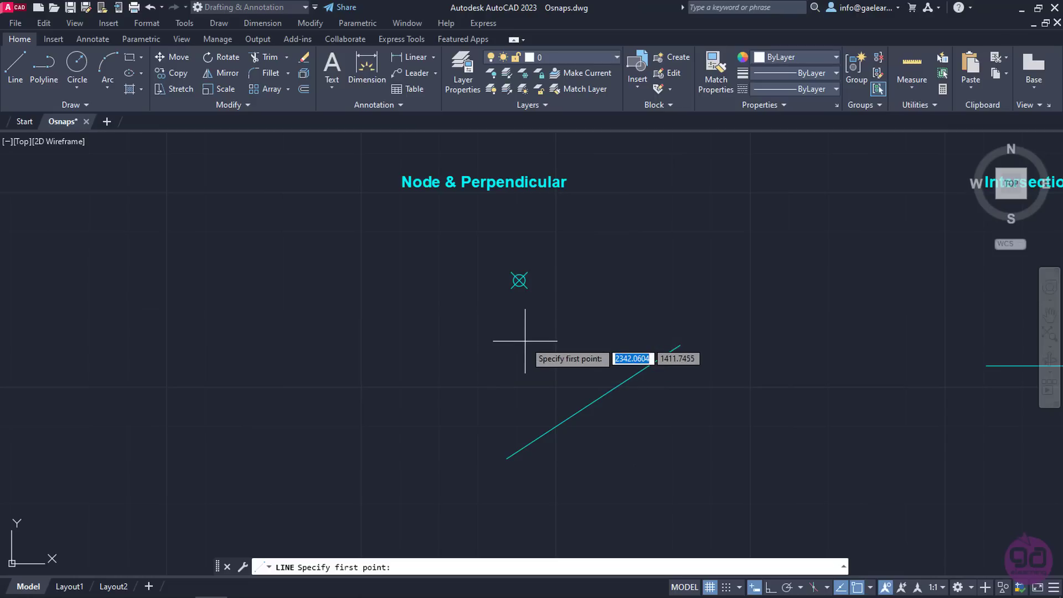
pyautogui.click(519, 280)
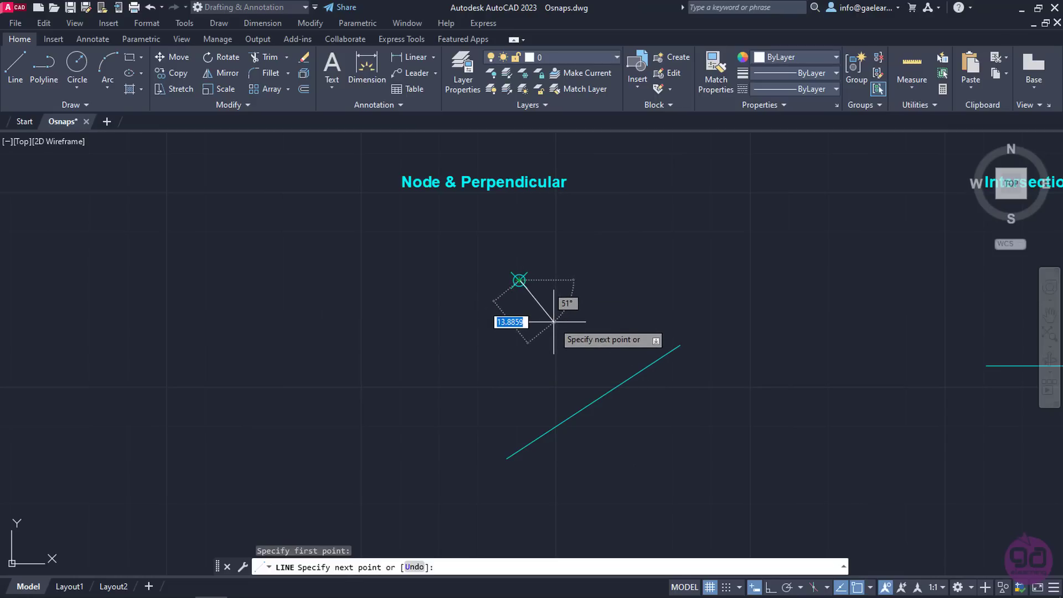
pyautogui.click(597, 399)
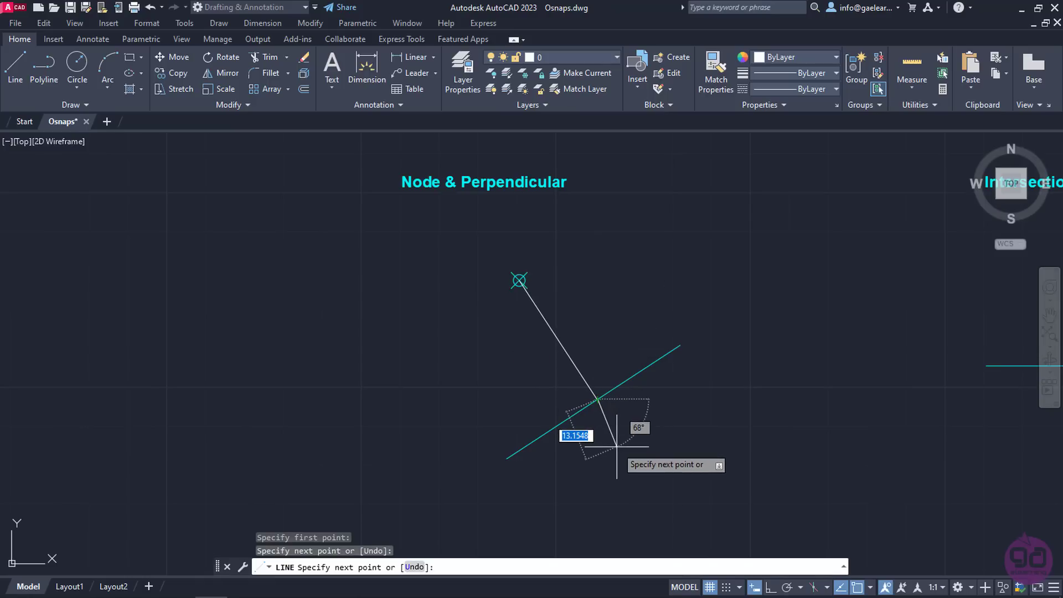
pyautogui.press('Return')
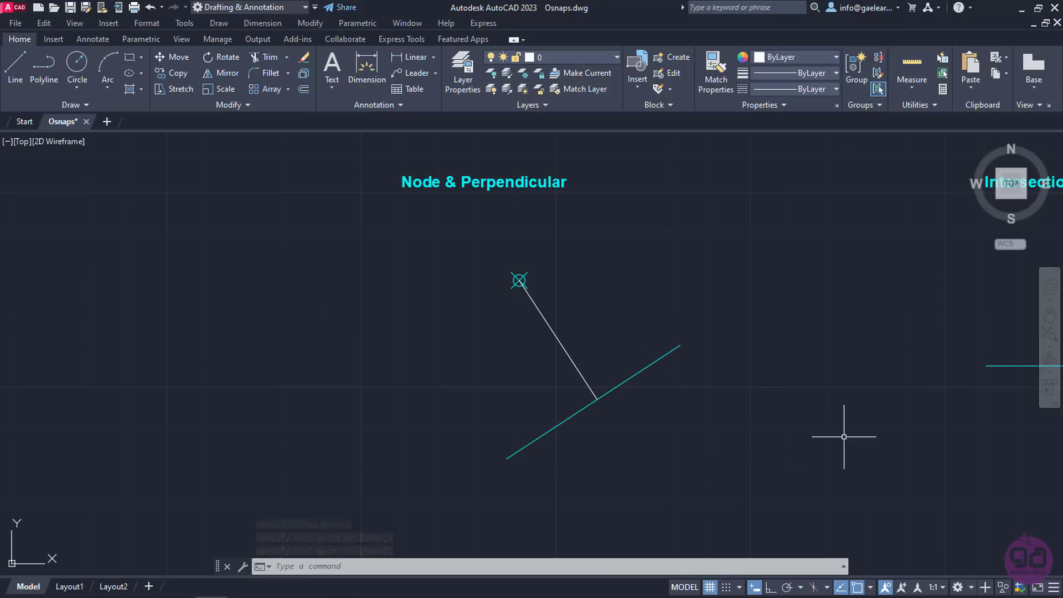
# For the Intersection example, turn off the Perpendicular and Node snaps and enable Intersection.
pyautogui.moveTo(842, 434)
pyautogui.mouseDown(button='middle')
pyautogui.moveTo(515, 449)
pyautogui.moveTo(194, 439)
pyautogui.moveTo(204, 444)
pyautogui.mouseUp(button='middle')
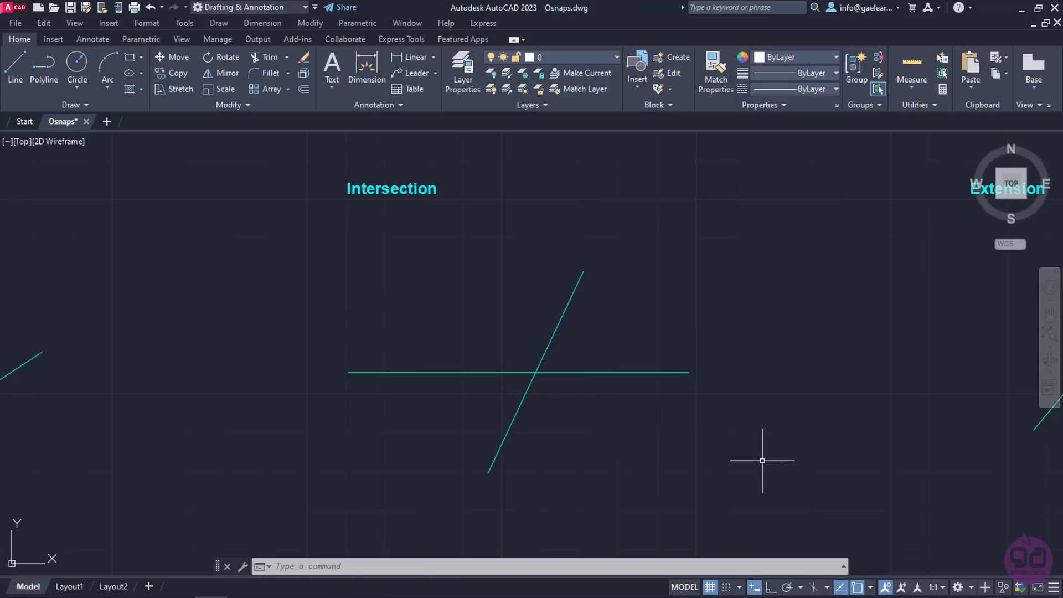
pyautogui.click(872, 586)
pyautogui.click(889, 488)
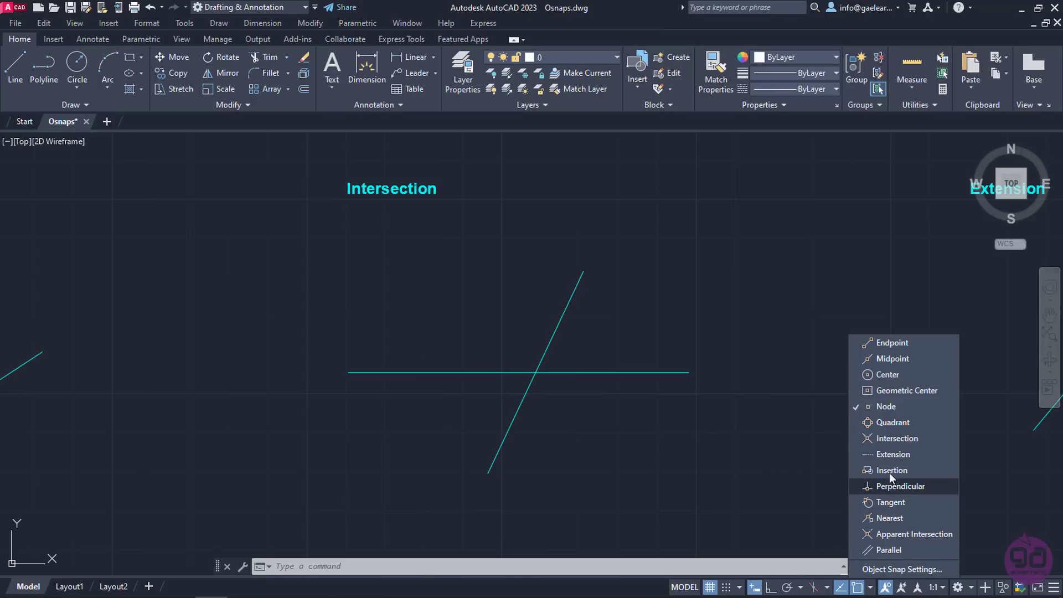
pyautogui.click(887, 443)
pyautogui.click(878, 407)
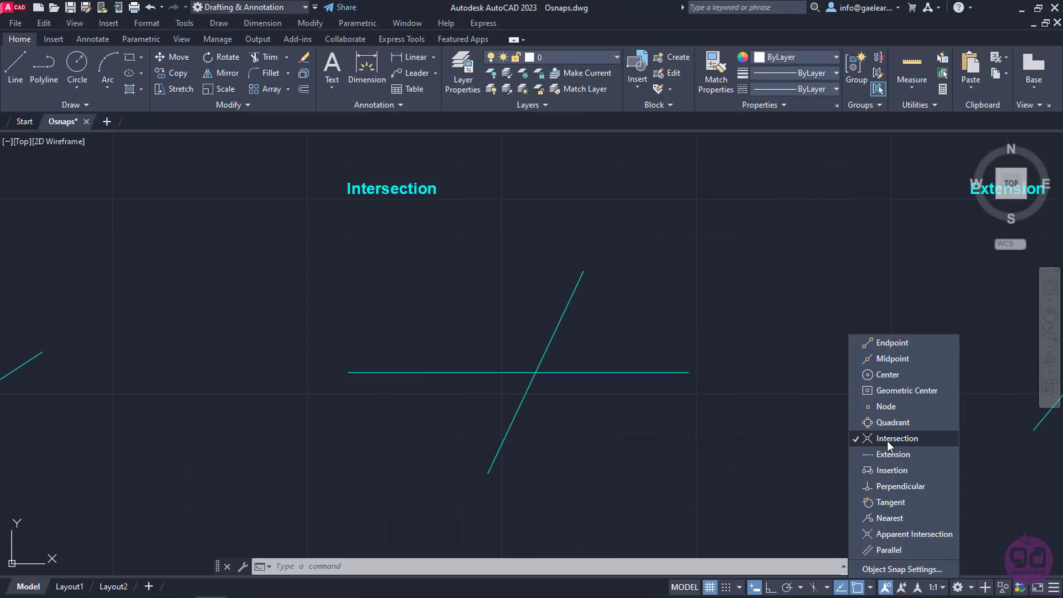
pyautogui.click(797, 443)
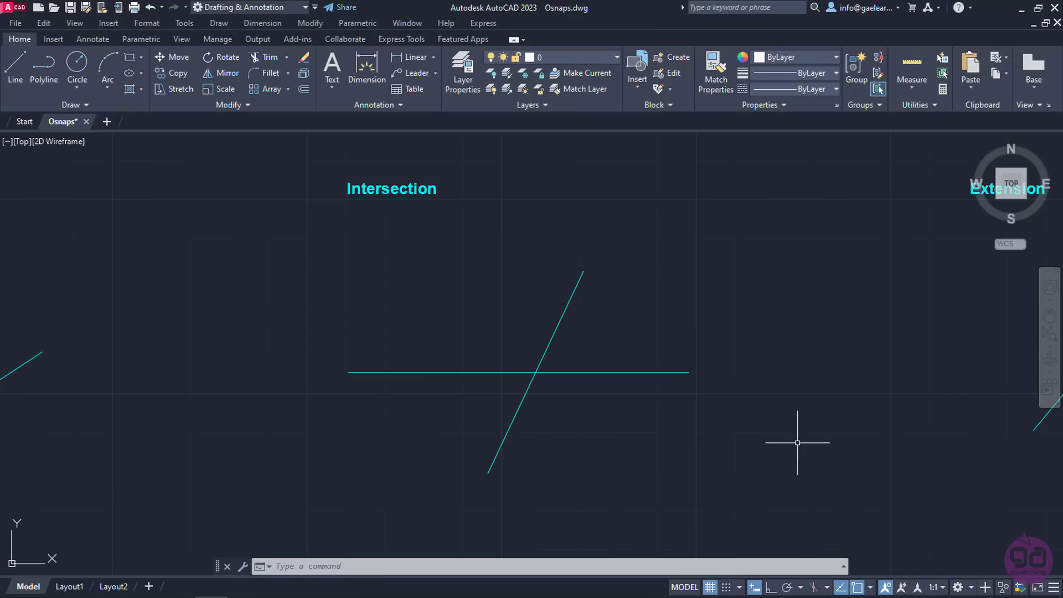
# Draw a circle centred on the intersection of the two crossing lines, keeping its radius shorter than the slanted line's upper part.
pyautogui.click(77, 62)
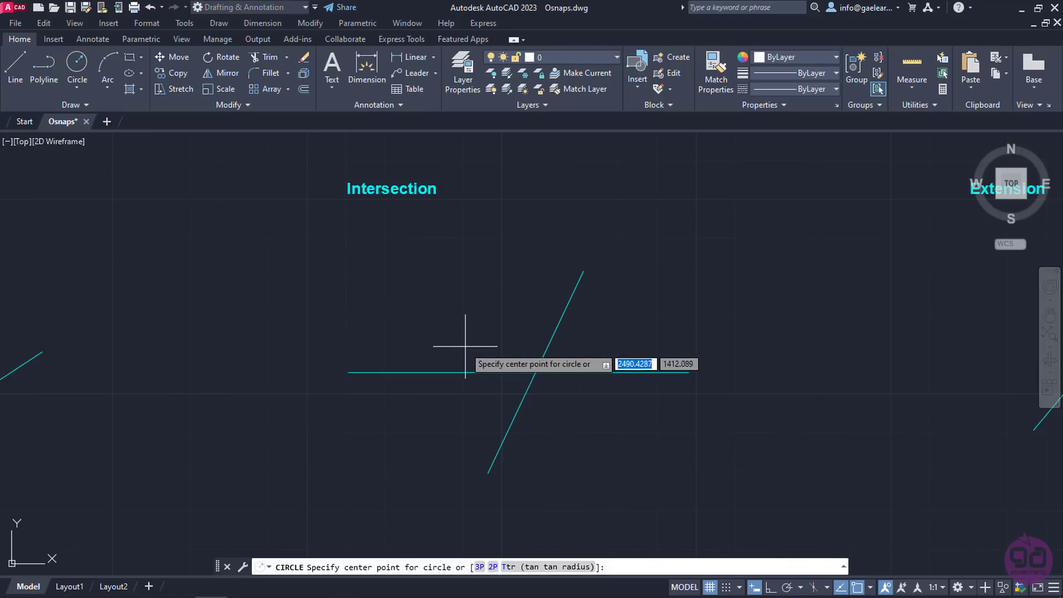
pyautogui.click(535, 373)
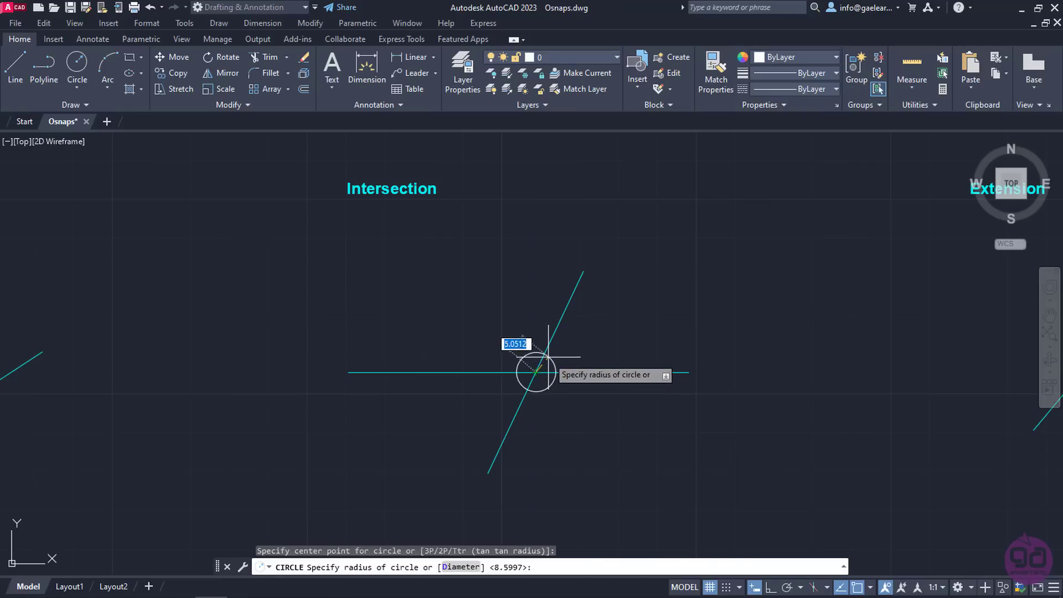
pyautogui.click(565, 316)
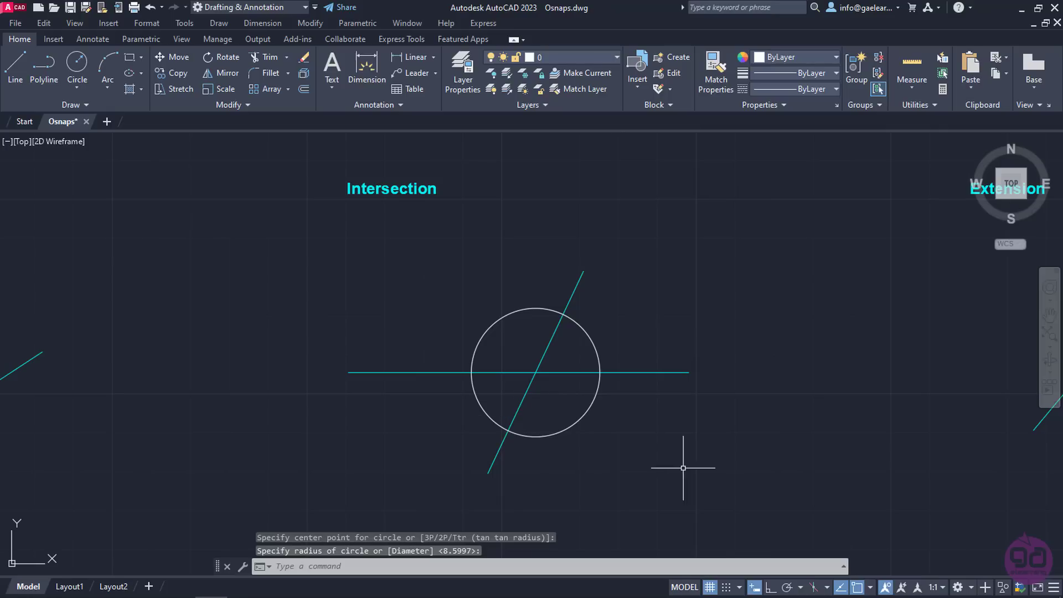
# For the Extension example, use Multiple Points and the Extension snap to place a point where the two slanted lines' extensions meet.
pyautogui.click(874, 589)
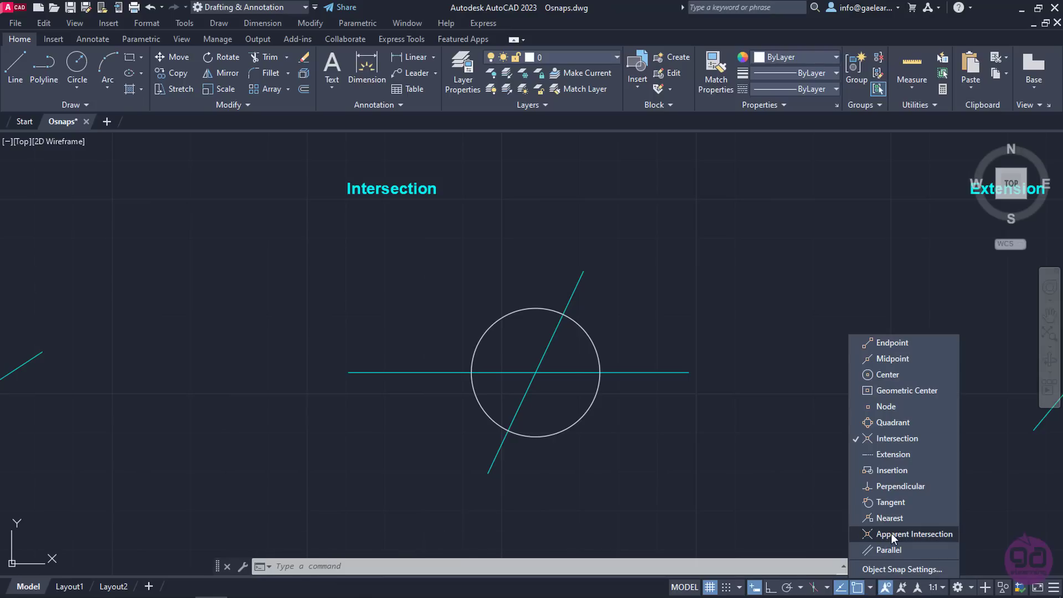
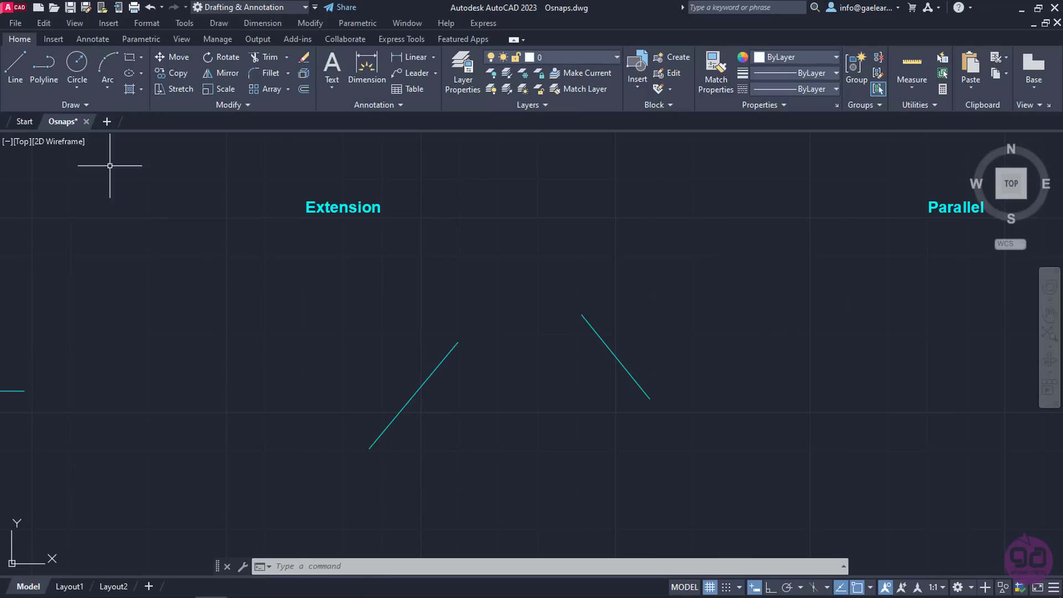
pyautogui.click(92, 106)
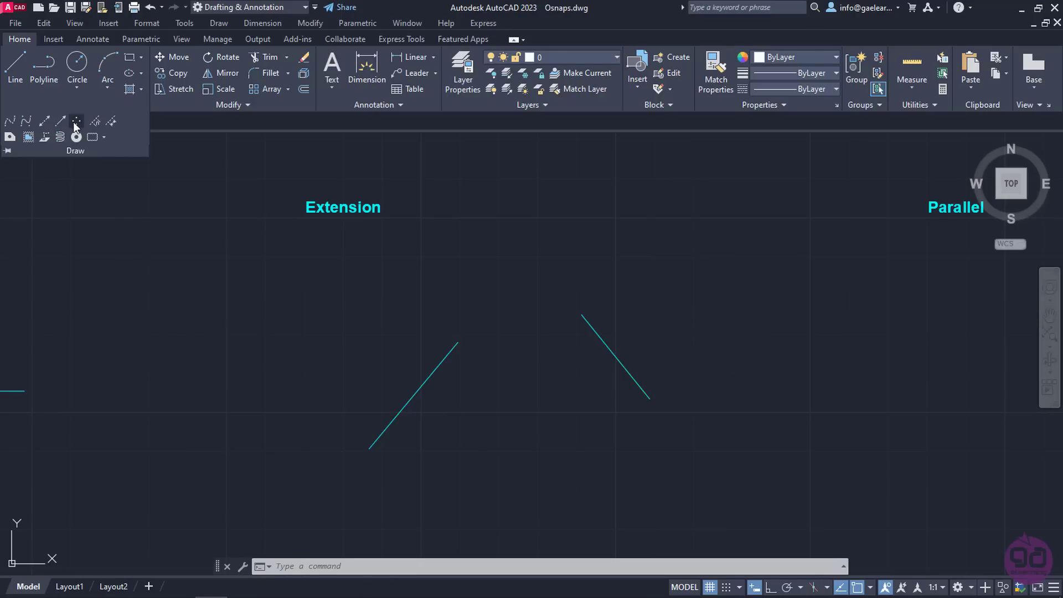
pyautogui.click(76, 122)
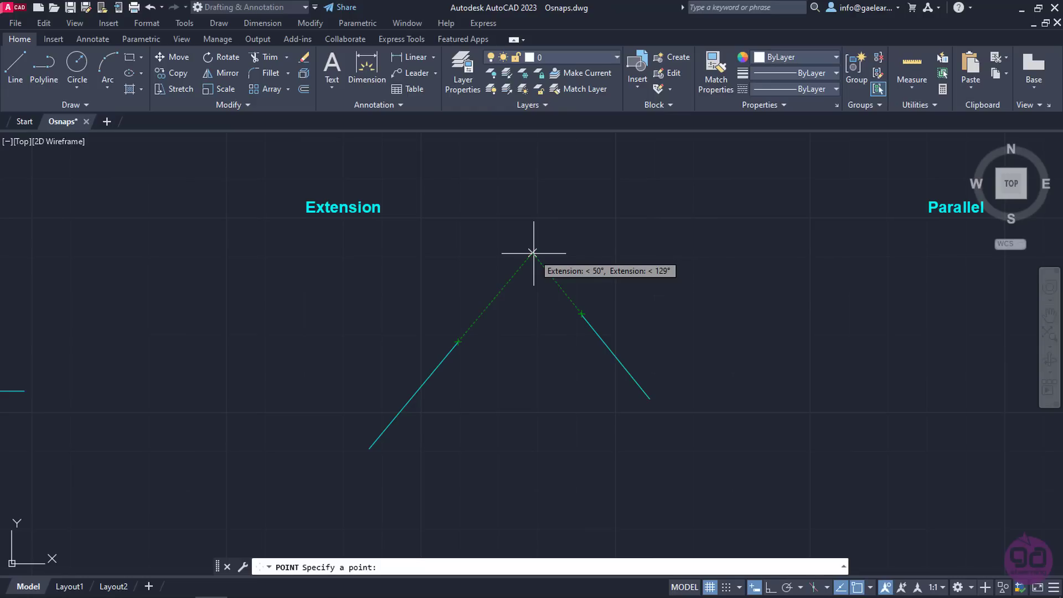
pyautogui.click(533, 254)
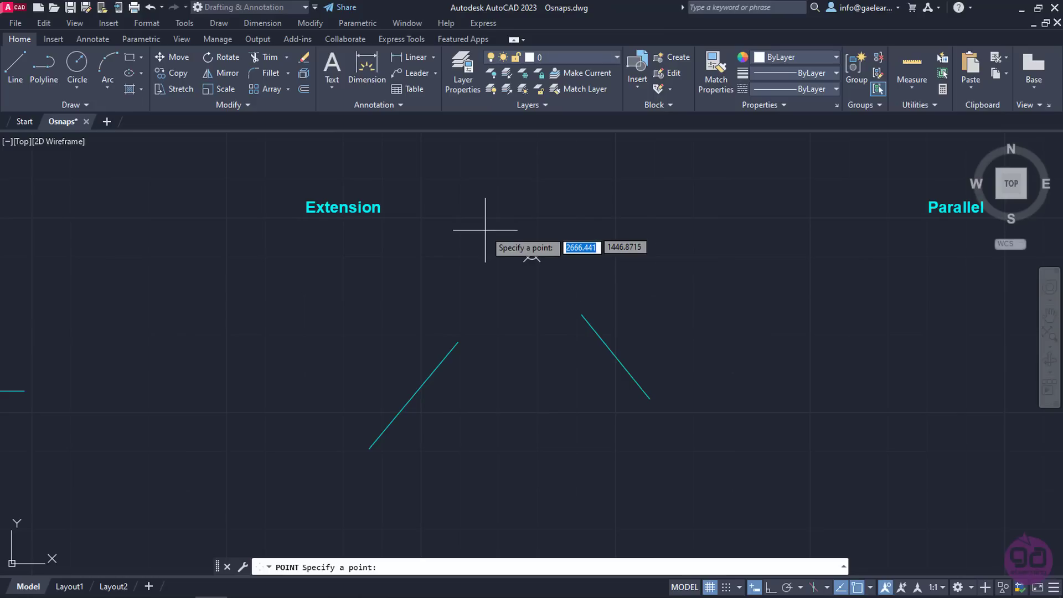
pyautogui.press('Escape')
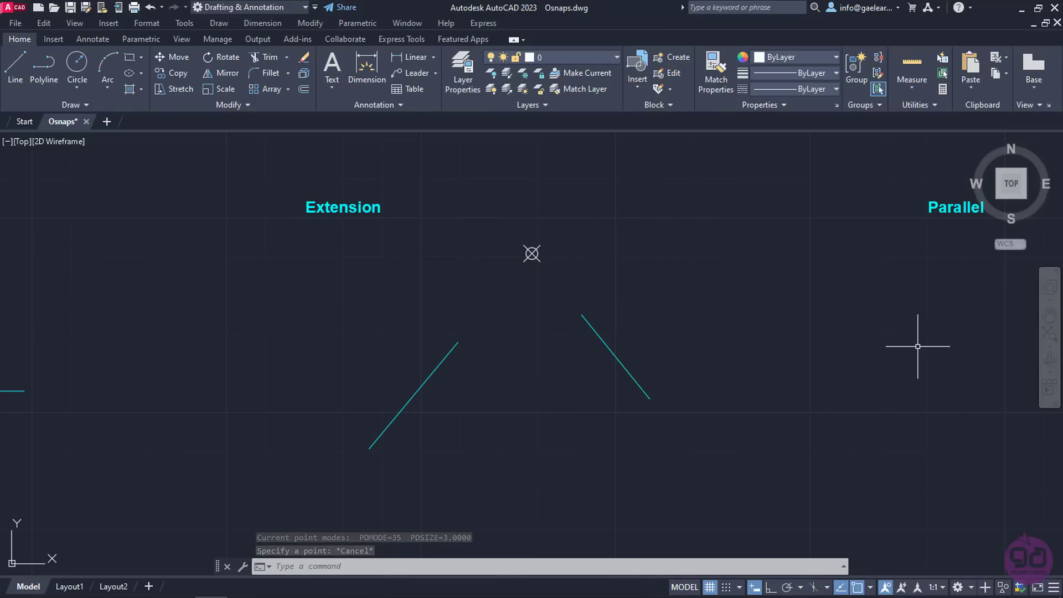
# For the Parallel example, enable the Parallel snap and turn off Extension.
pyautogui.moveTo(920, 345)
pyautogui.mouseDown(button='middle')
pyautogui.moveTo(614, 391)
pyautogui.moveTo(351, 370)
pyautogui.moveTo(366, 365)
pyautogui.mouseUp(button='middle')
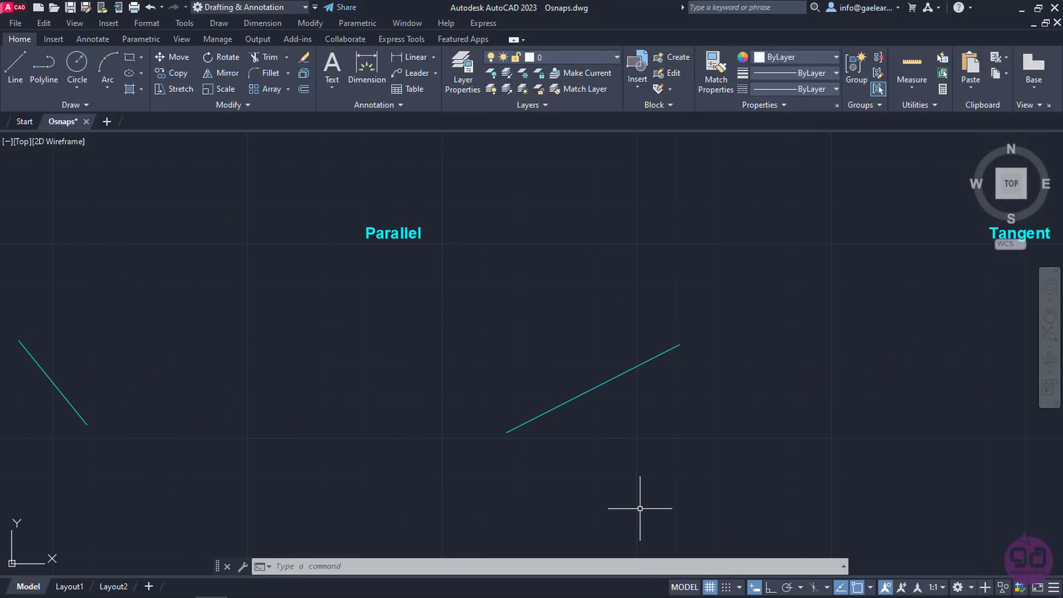
pyautogui.click(873, 588)
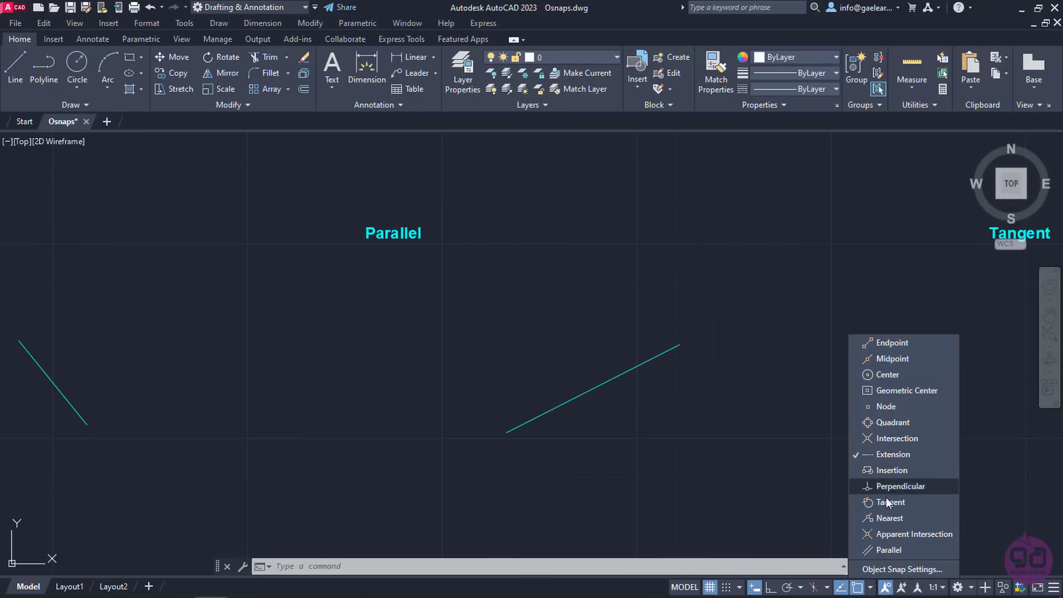
pyautogui.click(883, 550)
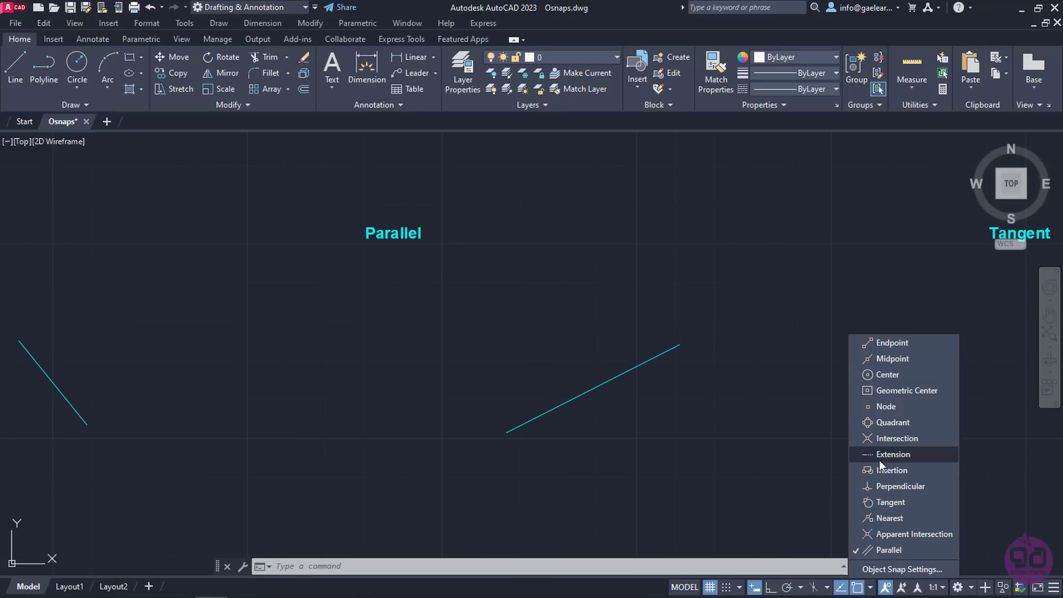
pyautogui.click(880, 458)
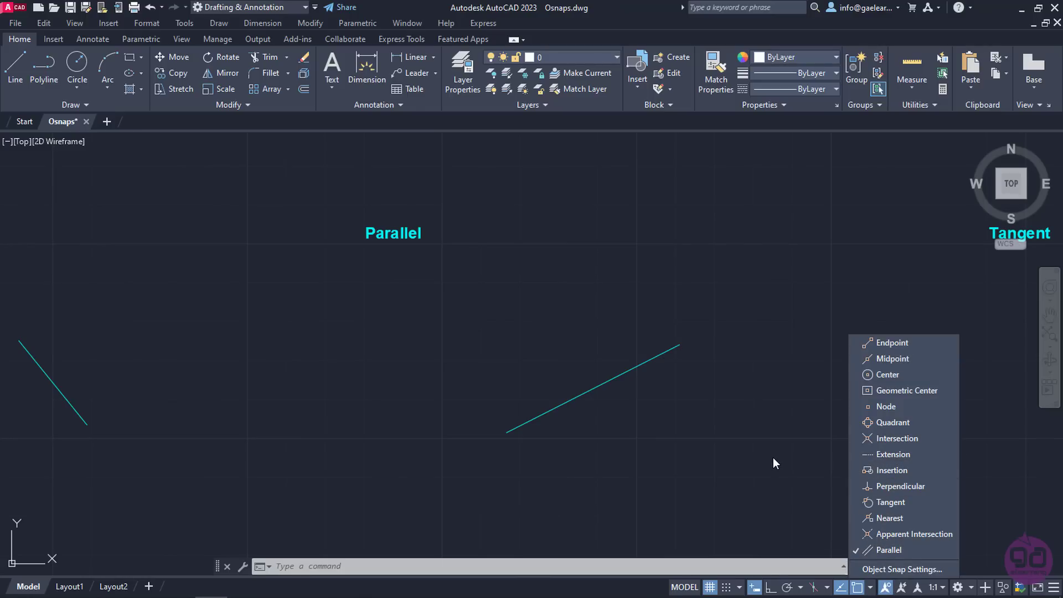
pyautogui.click(773, 457)
# Draw a single line above the existing slanted line, using the Parallel snap to align it parallel at 27°.
pyautogui.click(5, 69)
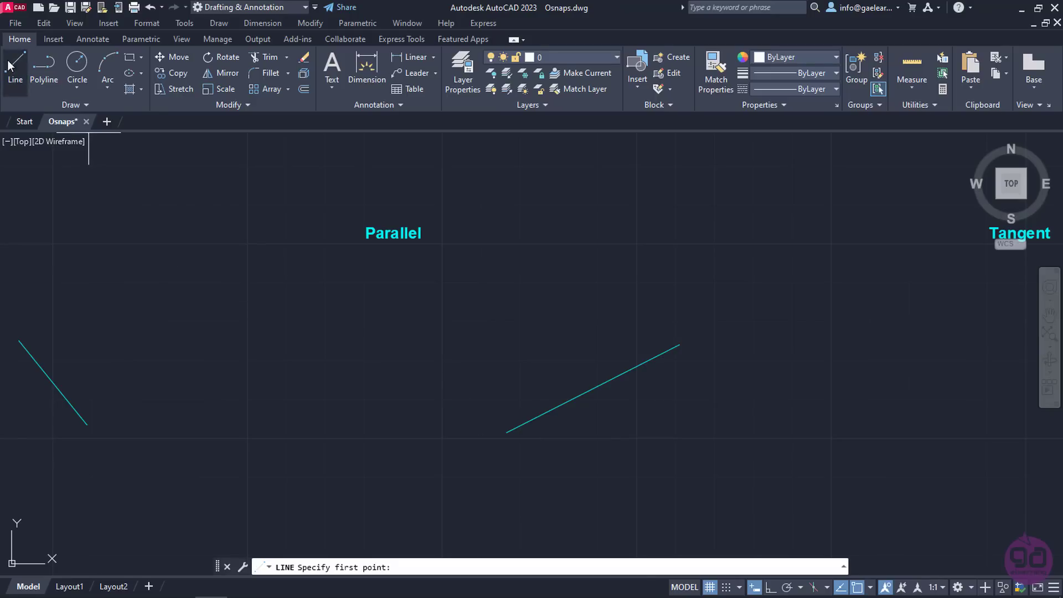
pyautogui.click(446, 347)
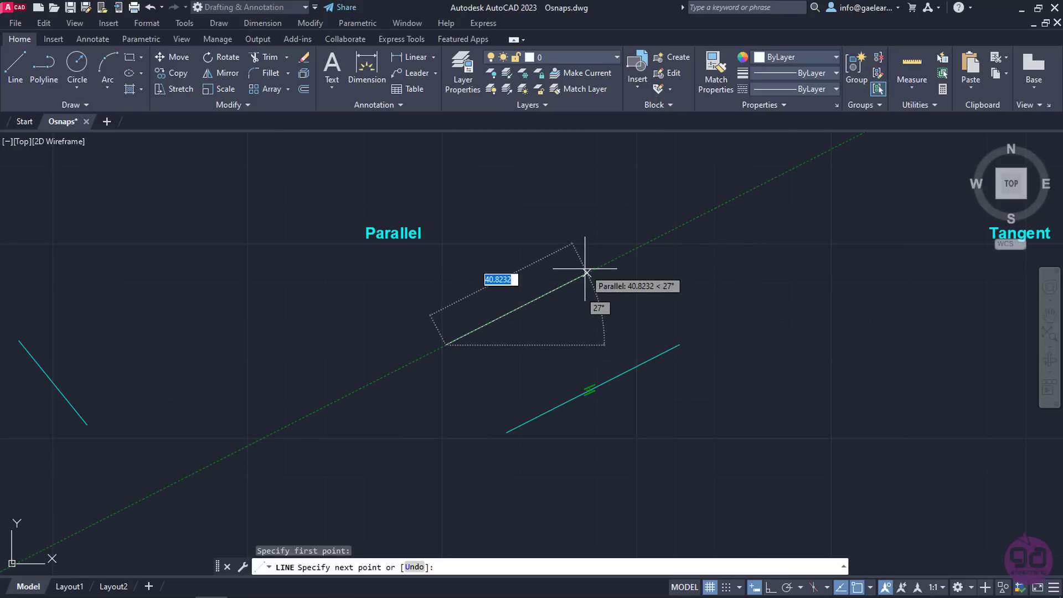
pyautogui.click(609, 262)
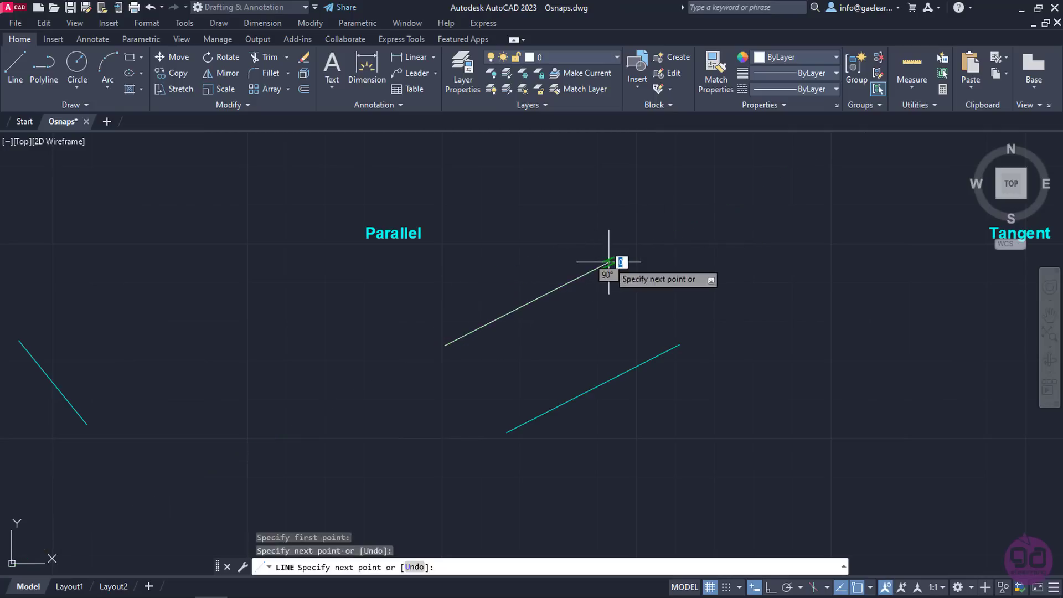
pyautogui.press('Return')
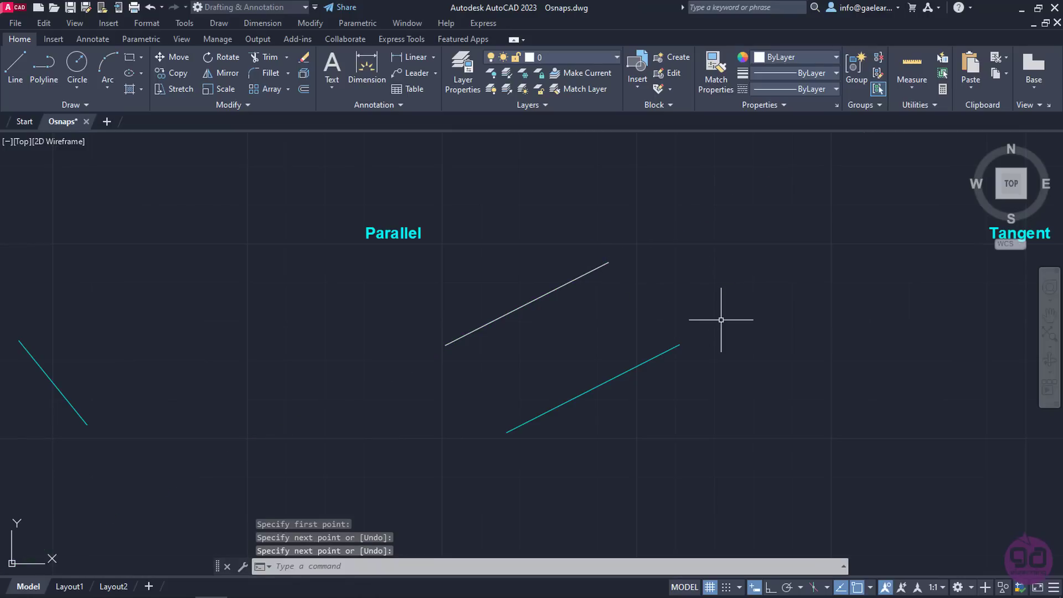
# For the Tangent example, enable the Tangent snap and turn off Parallel.
pyautogui.moveTo(870, 353)
pyautogui.mouseDown(button='middle')
pyautogui.moveTo(644, 401)
pyautogui.moveTo(273, 364)
pyautogui.moveTo(207, 330)
pyautogui.moveTo(302, 338)
pyautogui.mouseUp(button='middle')
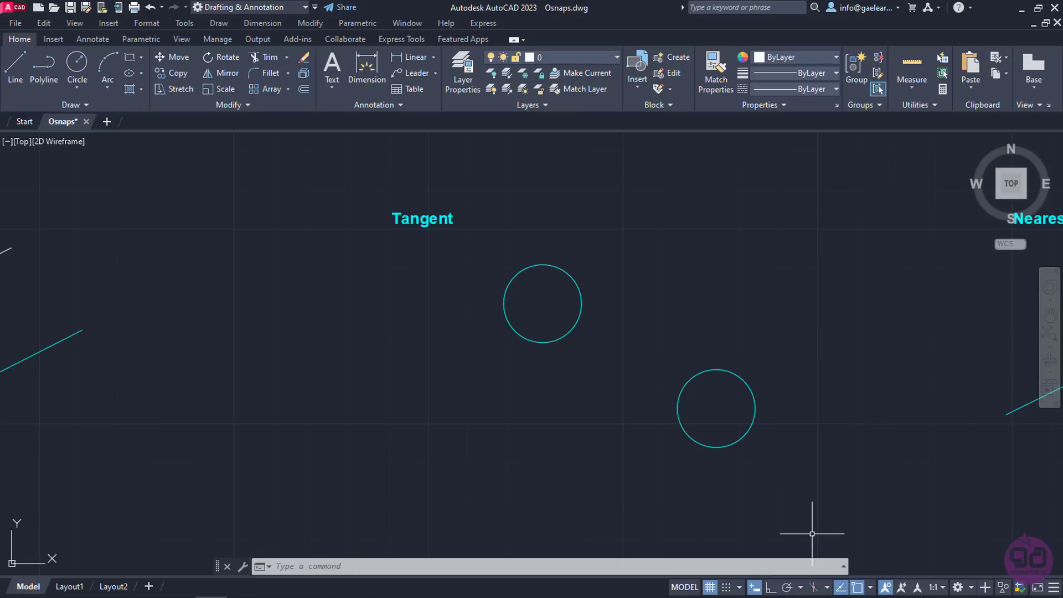
pyautogui.click(876, 584)
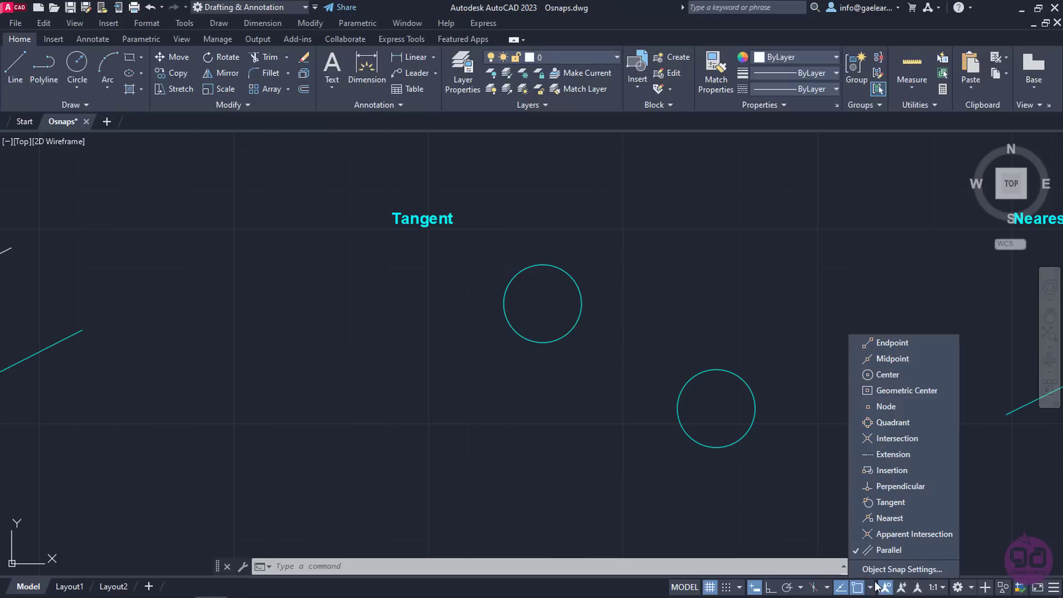
pyautogui.click(885, 501)
pyautogui.click(877, 549)
pyautogui.click(809, 535)
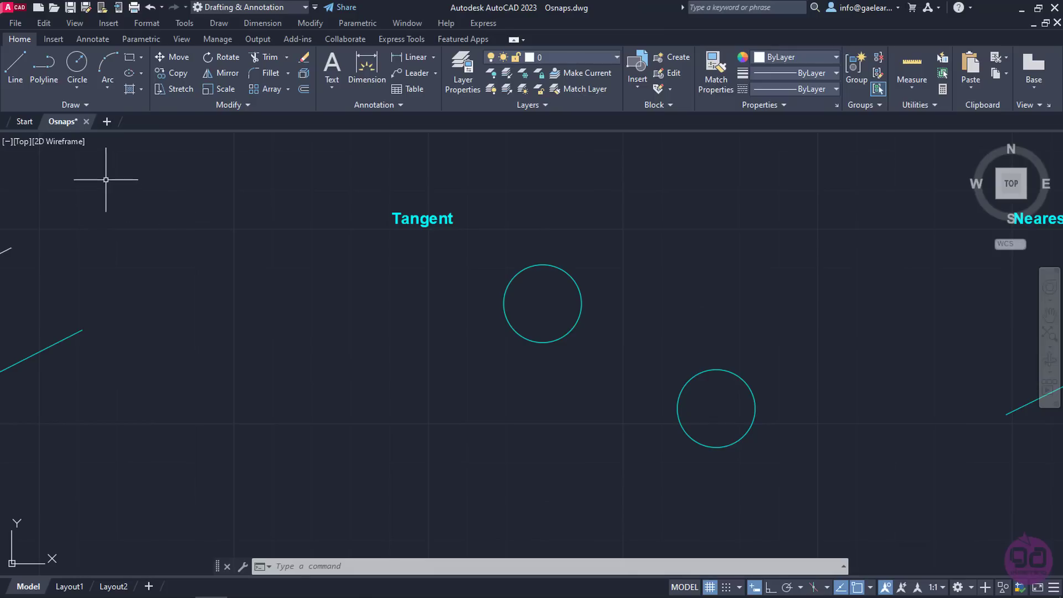
# For the Tangent example, draw a single line tangent to both circles, from the upper circle's upper-right side to the lower circle's lower-left side.
pyautogui.click(15, 68)
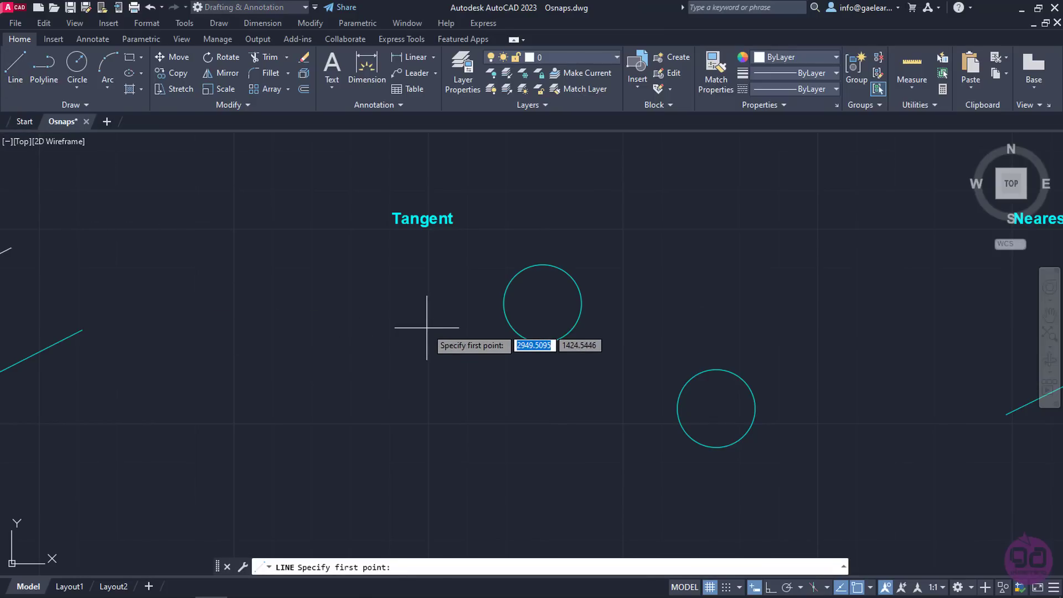
pyautogui.click(564, 276)
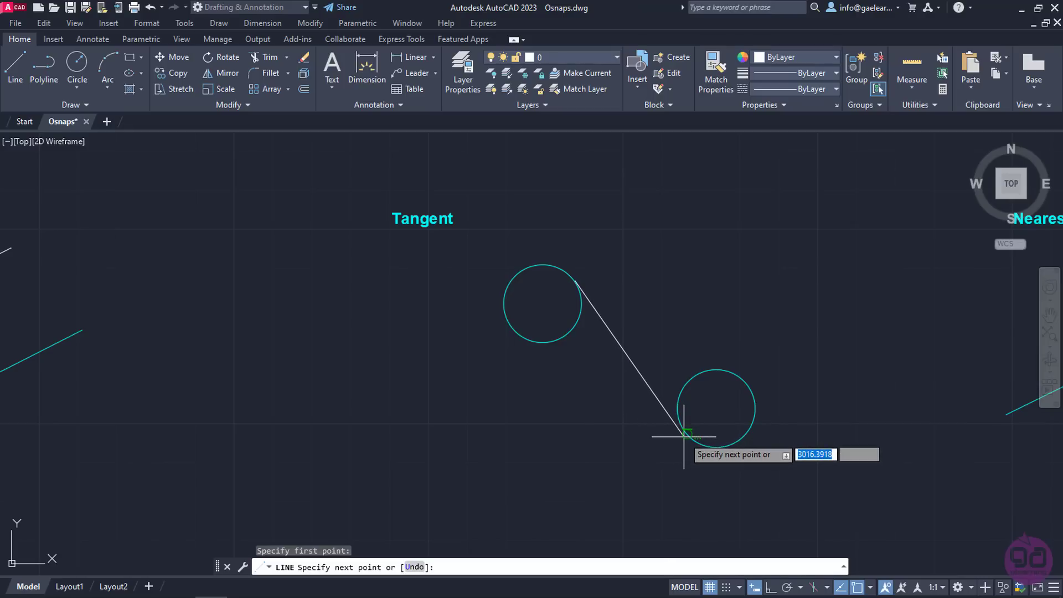
pyautogui.click(684, 437)
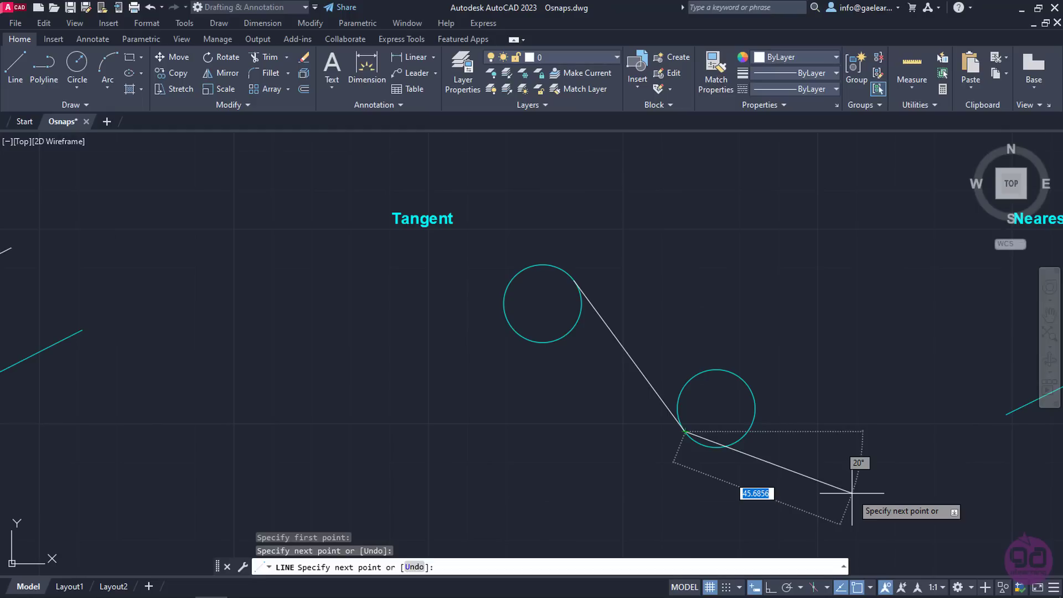
pyautogui.press('Return')
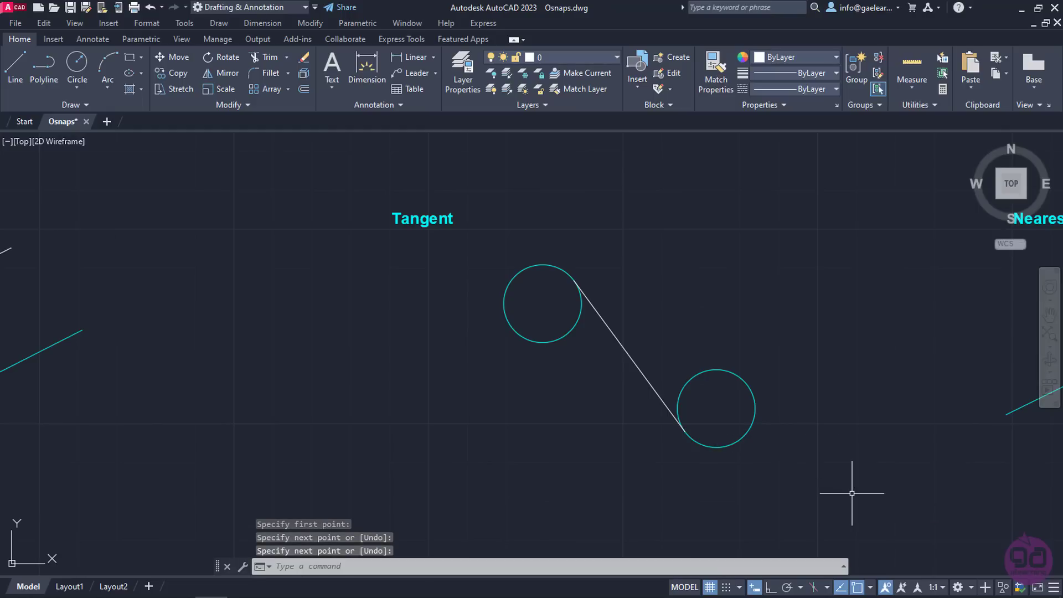
# For the Nearest example, enable the Nearest snap and turn off Tangent.
pyautogui.moveTo(924, 466)
pyautogui.mouseDown(button='middle')
pyautogui.moveTo(633, 505)
pyautogui.moveTo(384, 498)
pyautogui.moveTo(249, 459)
pyautogui.moveTo(248, 468)
pyautogui.mouseUp(button='middle')
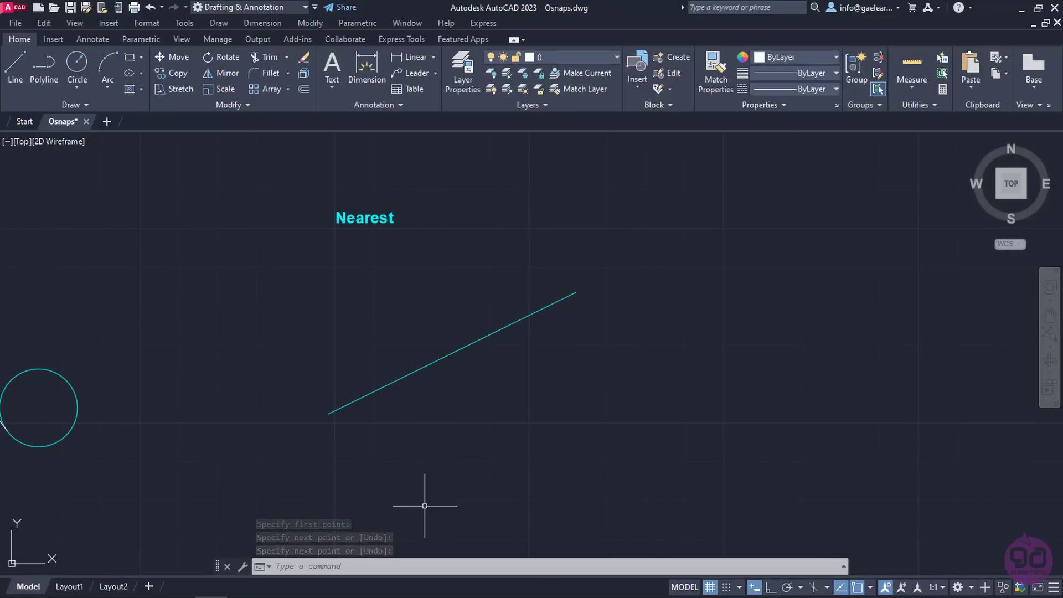
pyautogui.click(871, 589)
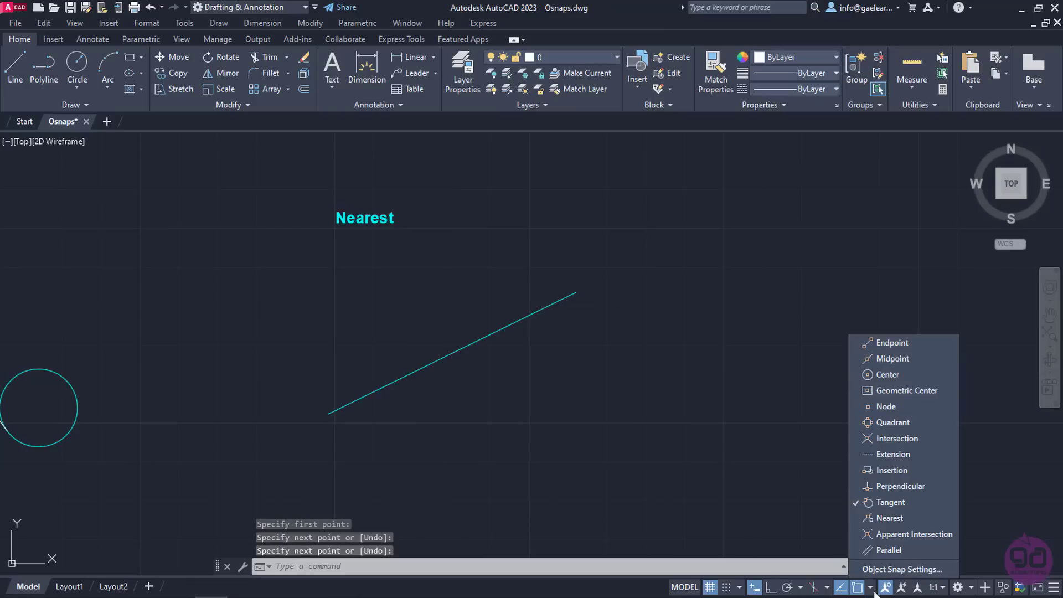
pyautogui.click(897, 504)
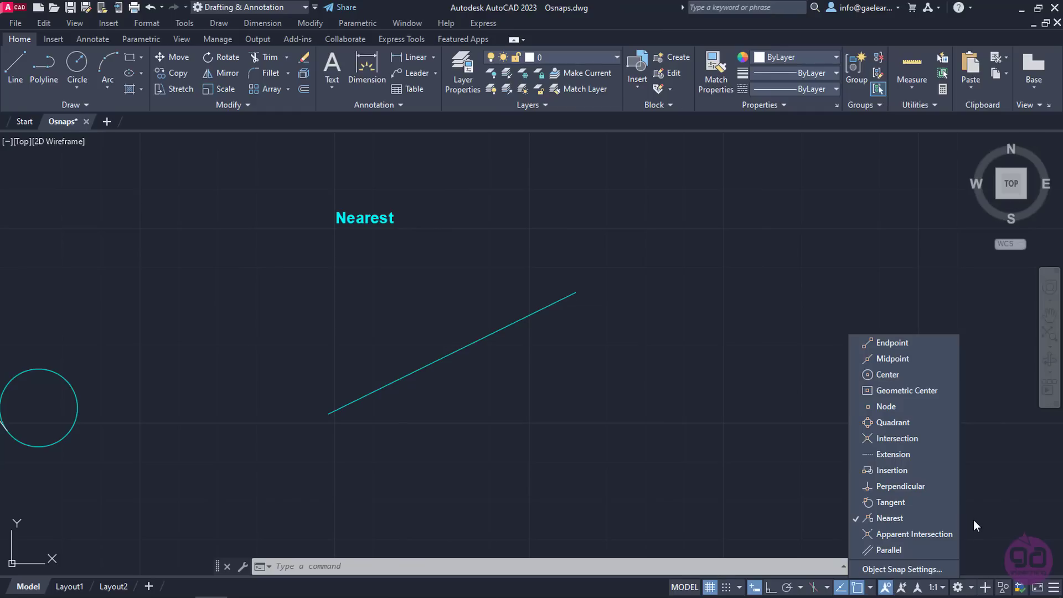
pyautogui.click(974, 520)
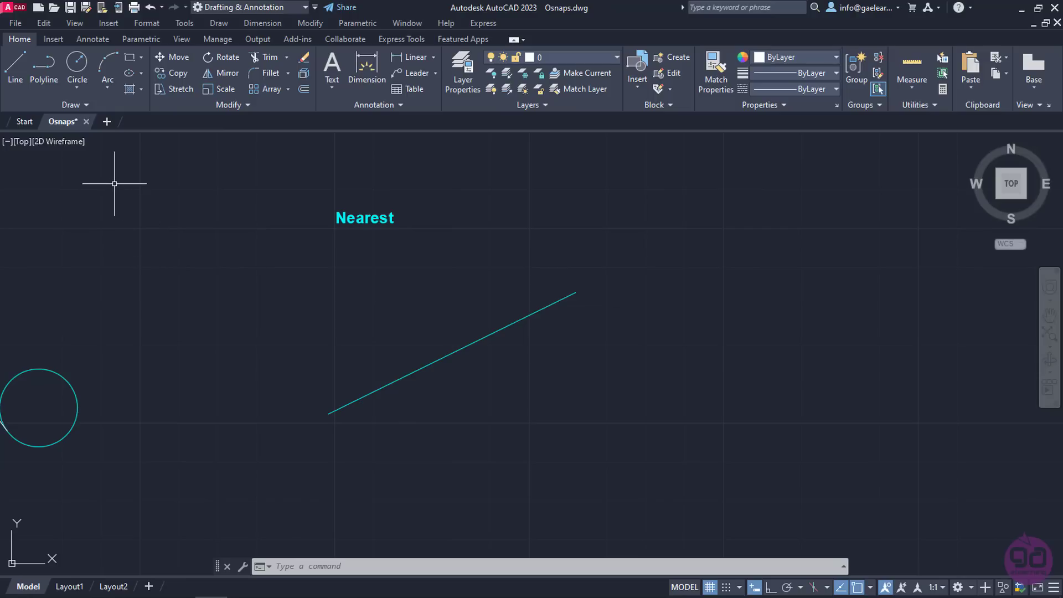
# Use Multiple Points with the Nearest snap to place two points at arbitrary spots along the slanted line.
pyautogui.click(91, 105)
pyautogui.click(78, 121)
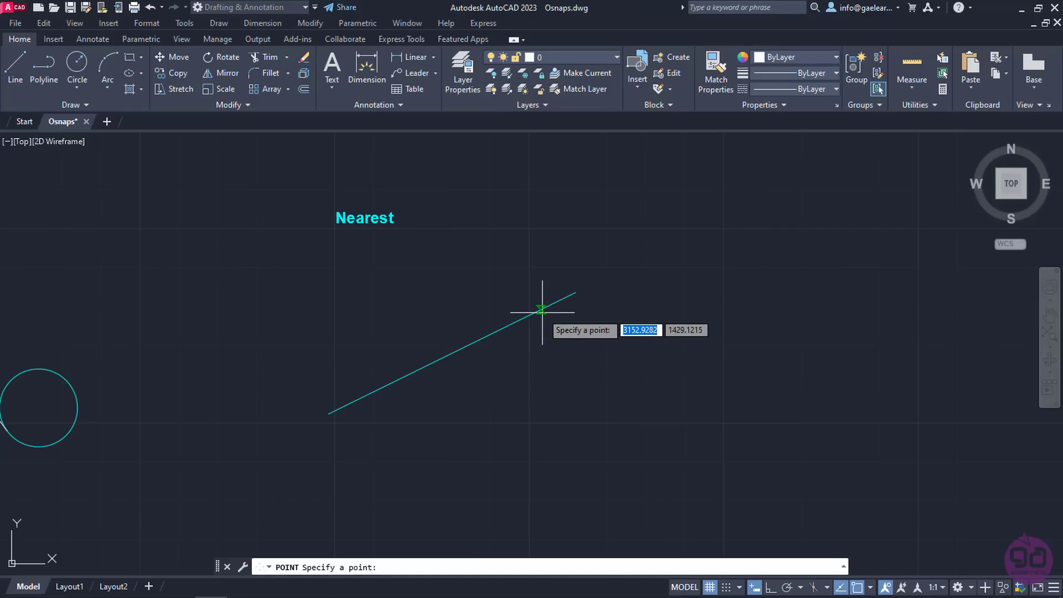
pyautogui.click(518, 321)
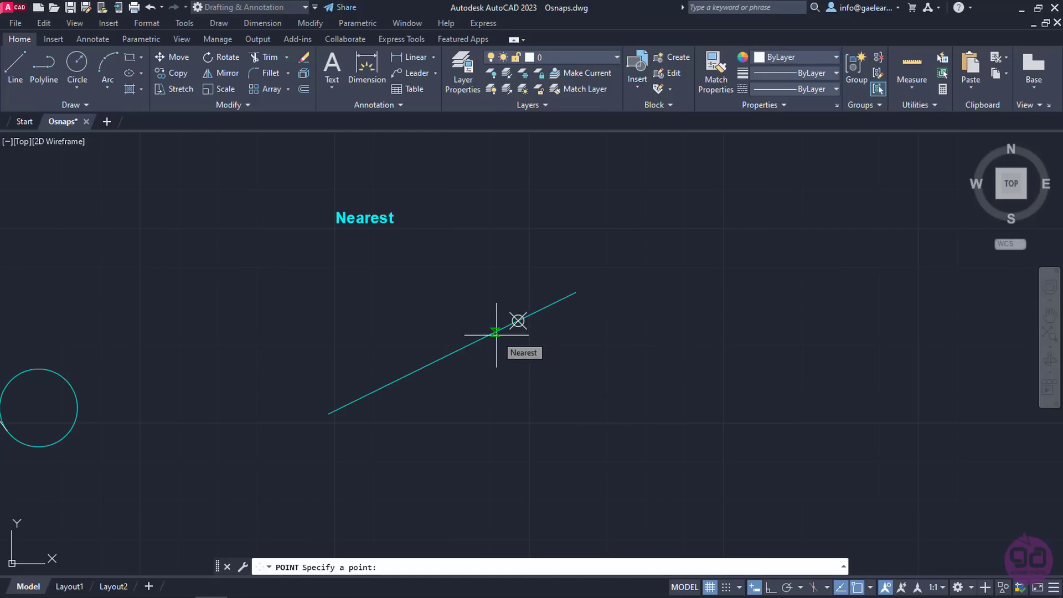
pyautogui.click(468, 347)
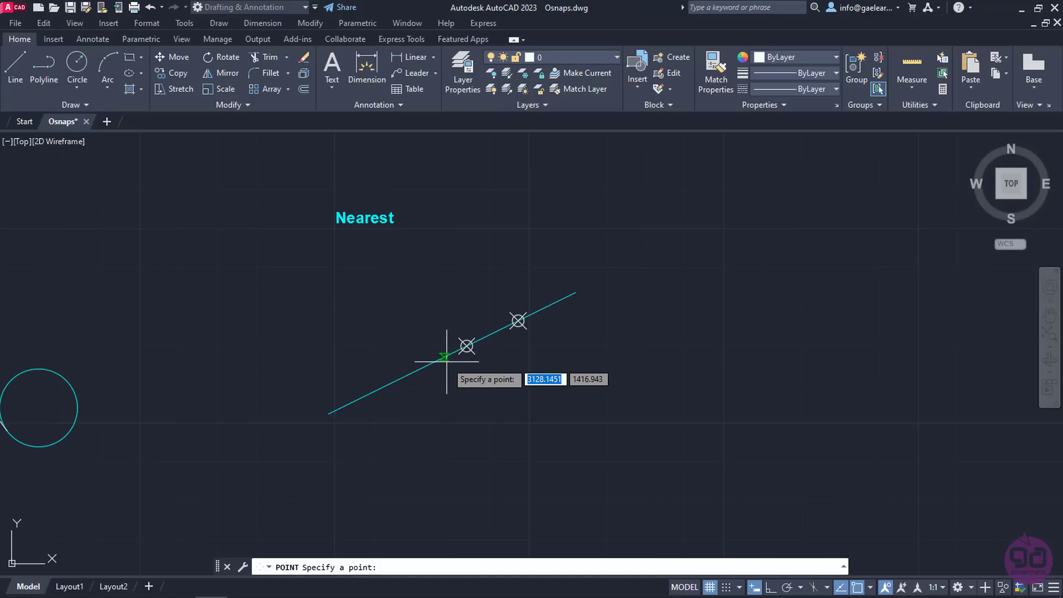
pyautogui.press('Escape')
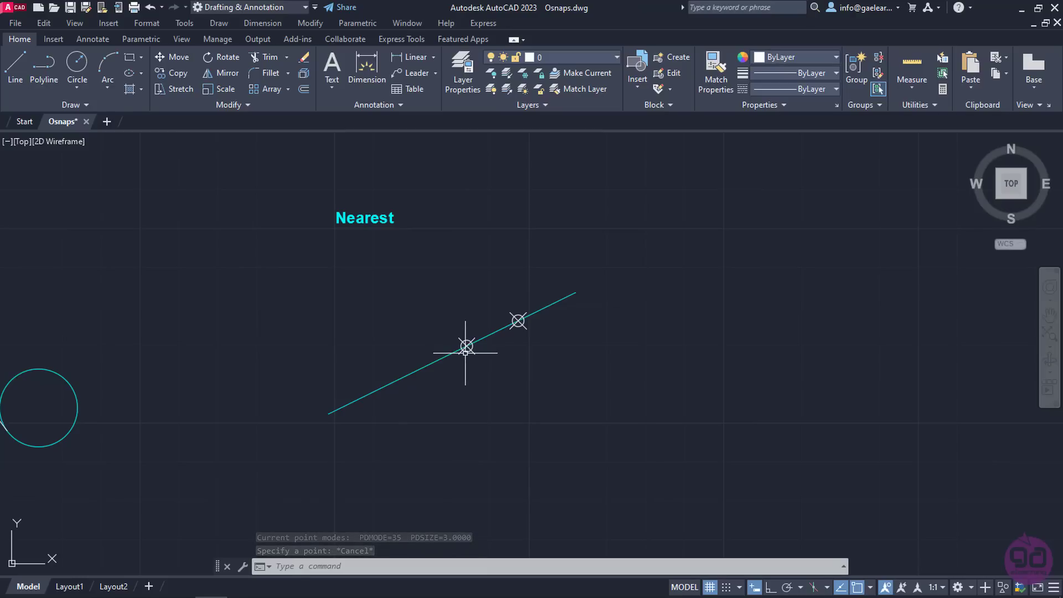
pyautogui.click(518, 321)
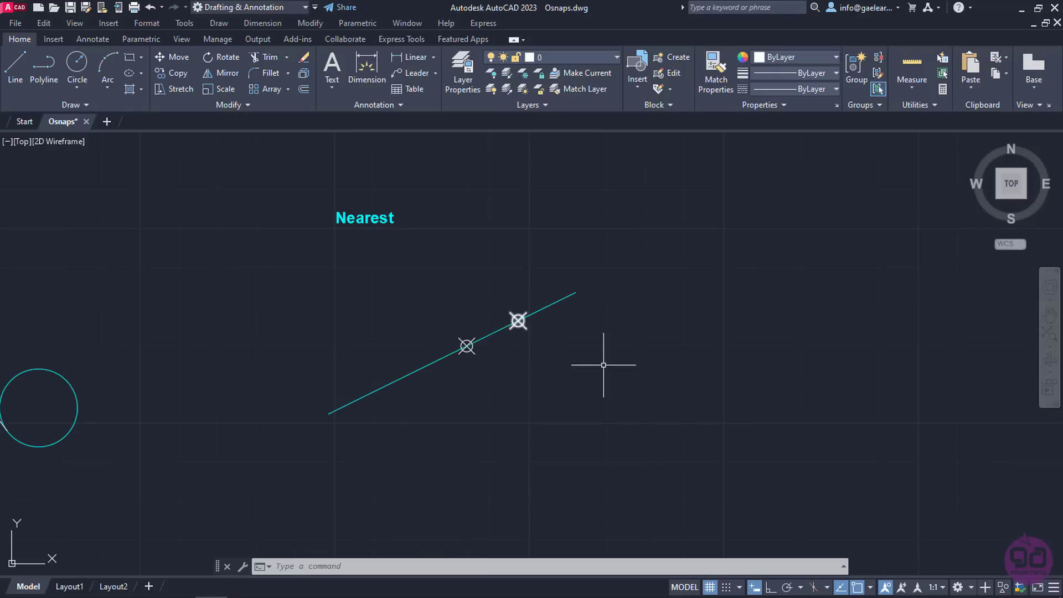
# Enable the Insertion object snap and turn off Nearest.
pyautogui.click(871, 587)
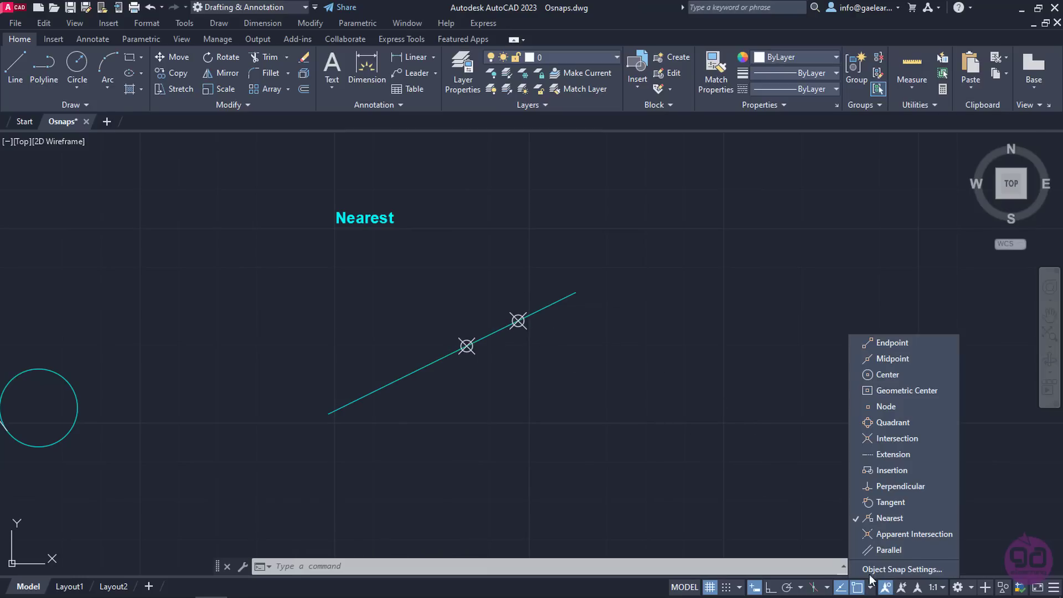
pyautogui.click(879, 474)
pyautogui.click(884, 519)
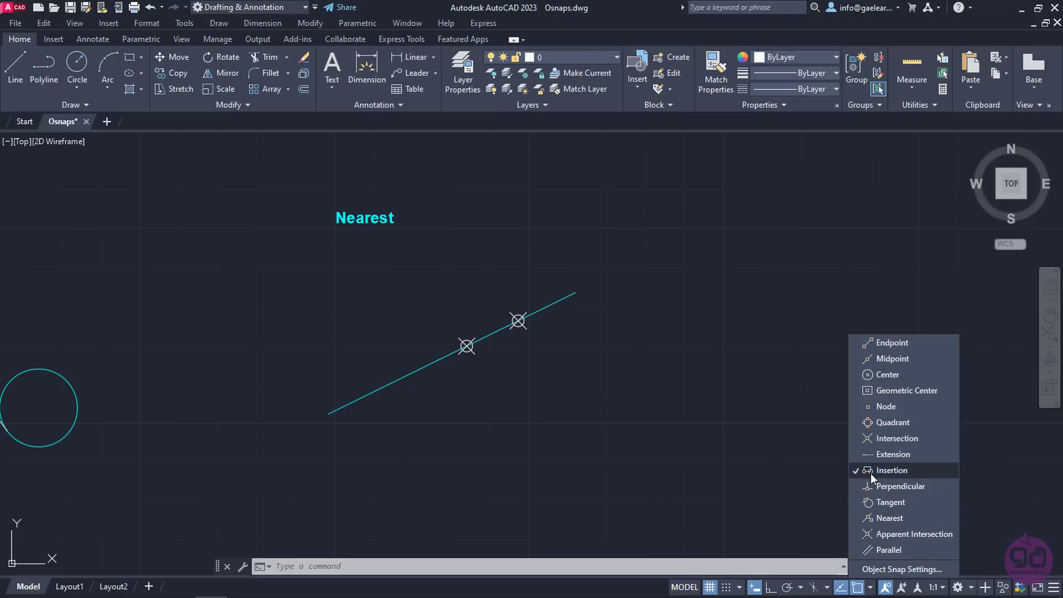